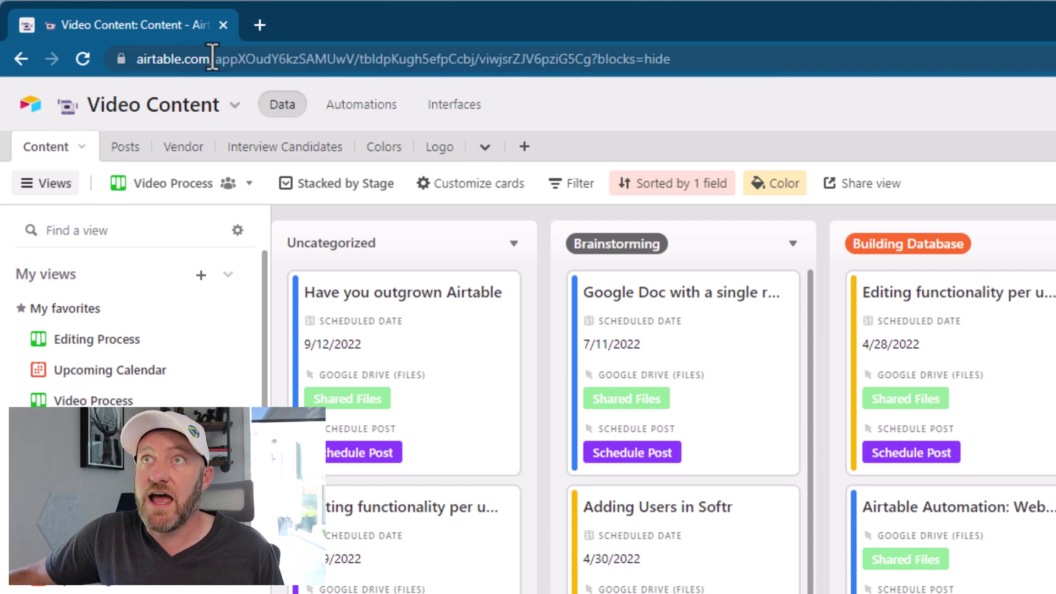
- Highlight the base ID and then the table ID within the Airtable web address
{"action": "left_click_drag", "start_coordinate": [213, 59], "coordinate": [354, 52]}
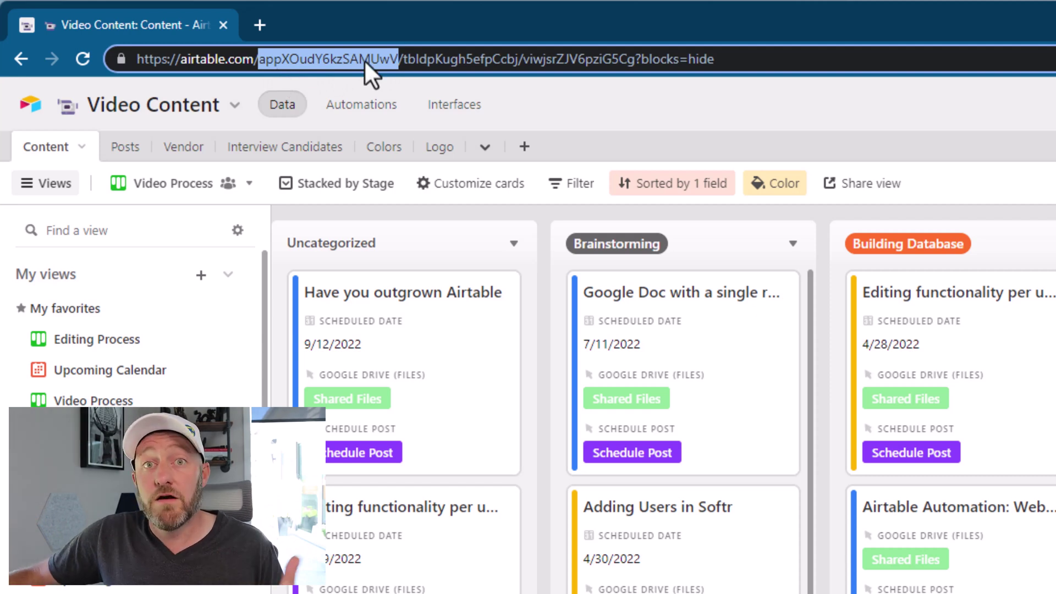
{"action": "double_click", "coordinate": [463, 61]}
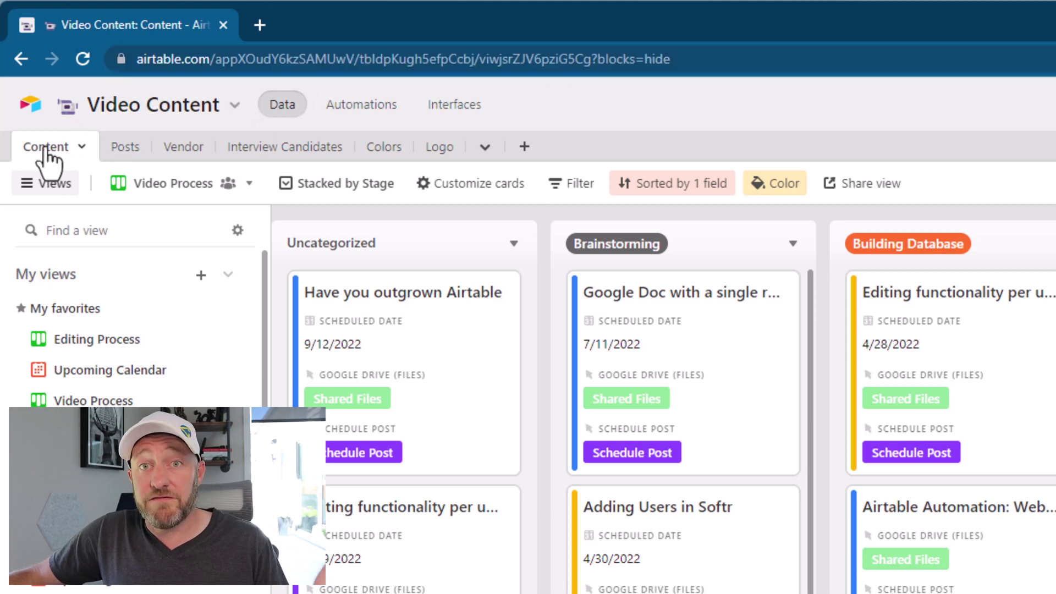
- Compare the Posts and Content tables' IDs in the address, ending back on the Content kanban
{"action": "left_click", "coordinate": [126, 149]}
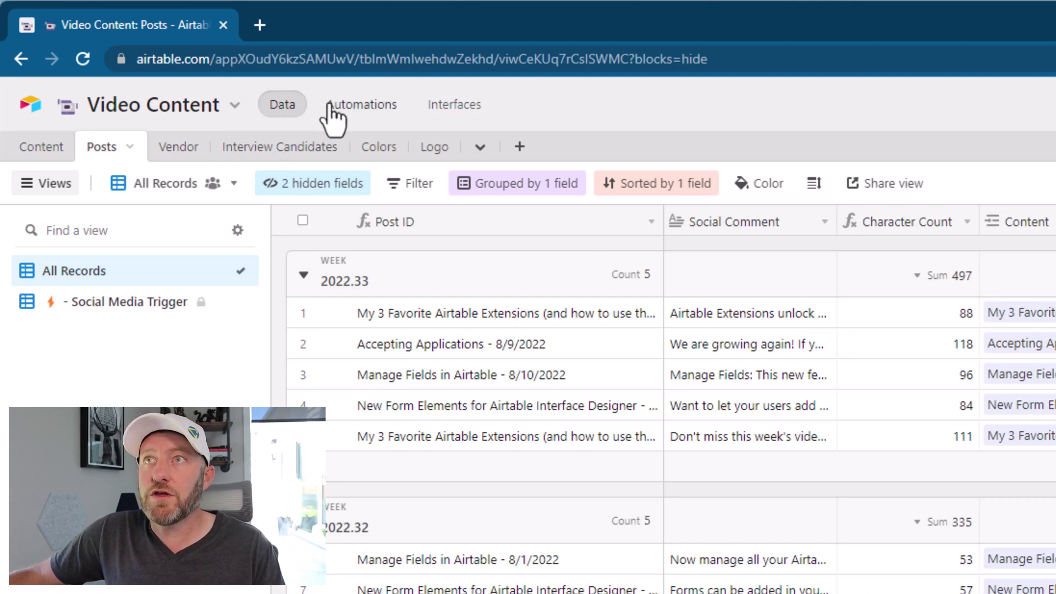
{"action": "double_click", "coordinate": [439, 58]}
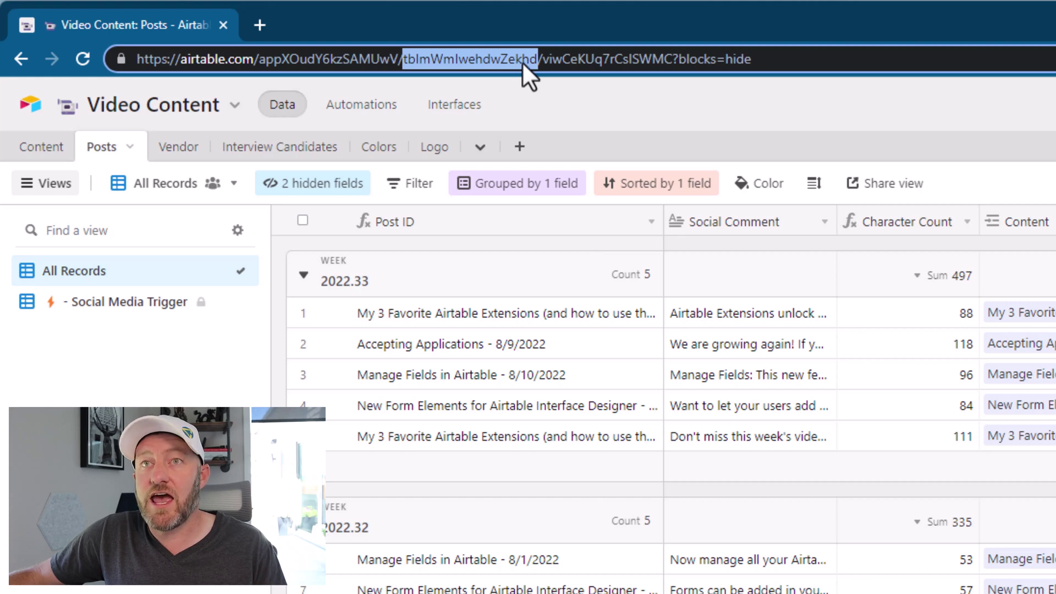
{"action": "left_click", "coordinate": [41, 146]}
{"action": "double_click", "coordinate": [402, 59]}
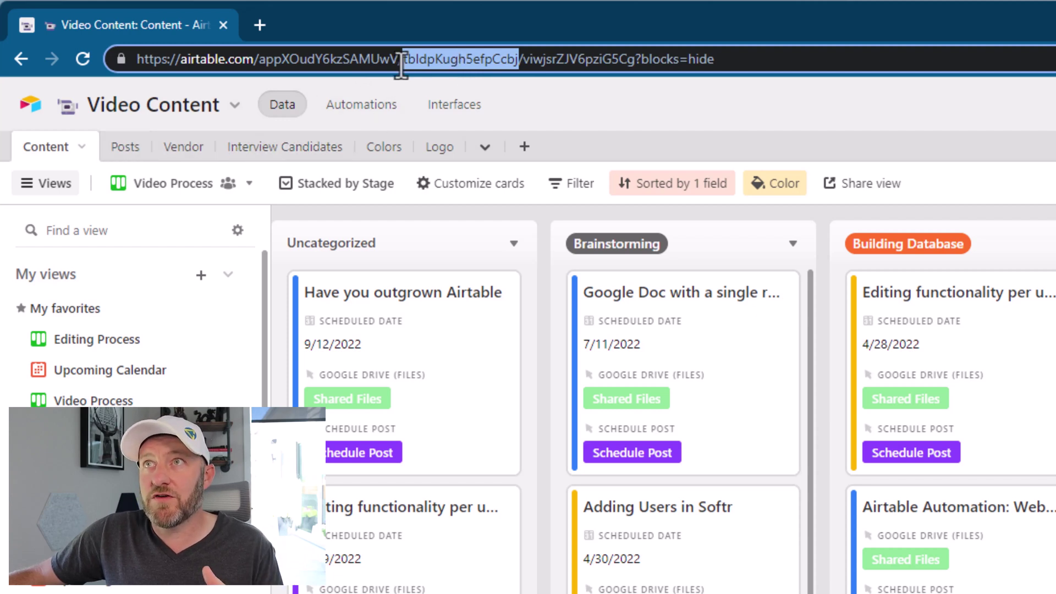
{"action": "left_click_drag", "start_coordinate": [403, 59], "coordinate": [129, 79]}
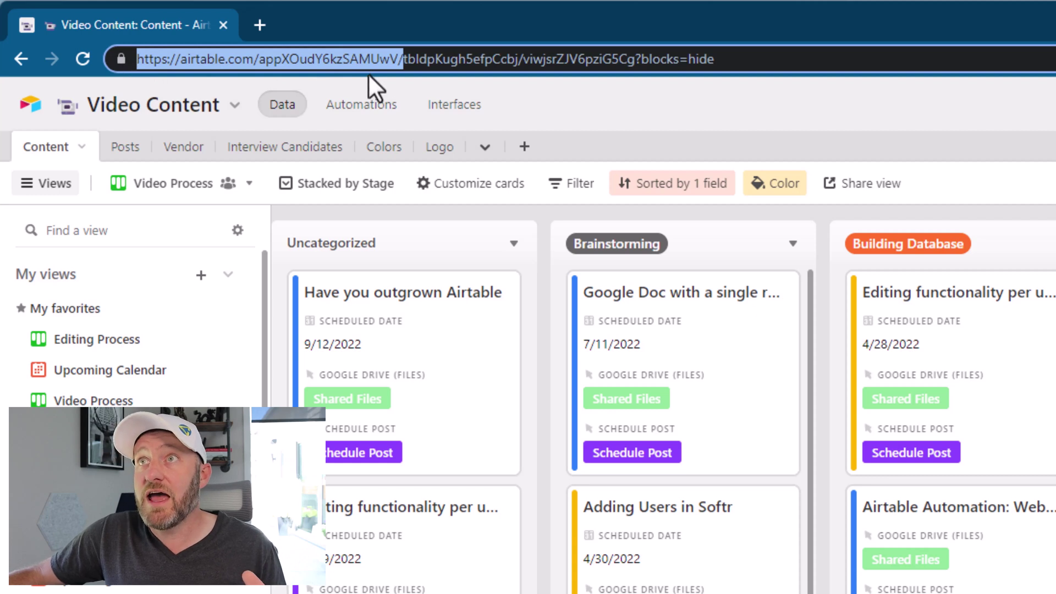
{"action": "left_click_drag", "start_coordinate": [403, 59], "coordinate": [753, 64]}
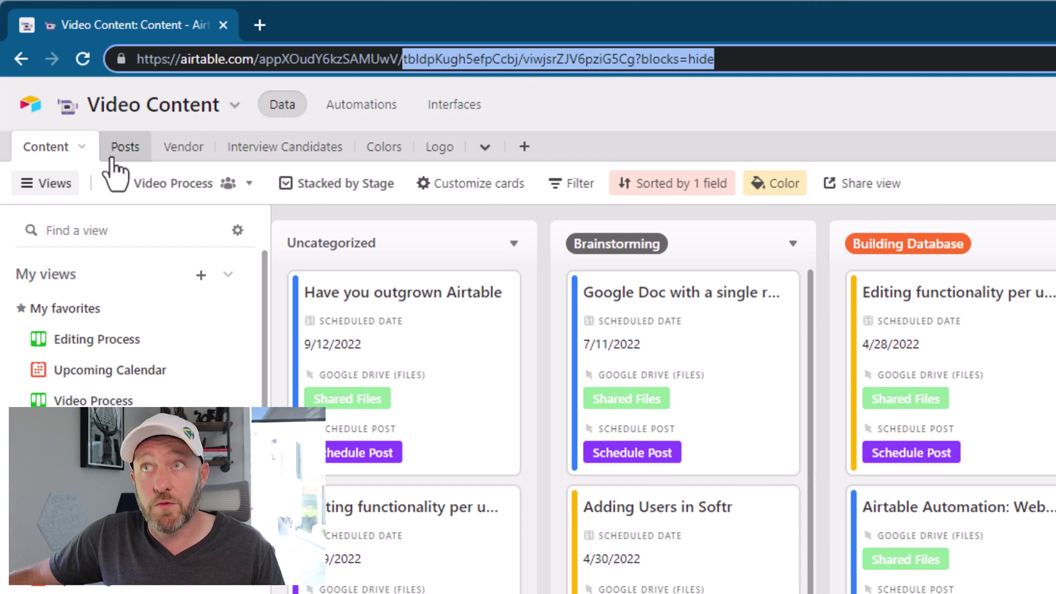
{"action": "left_click", "coordinate": [528, 64]}
{"action": "left_click_drag", "start_coordinate": [546, 64], "coordinate": [627, 64]}
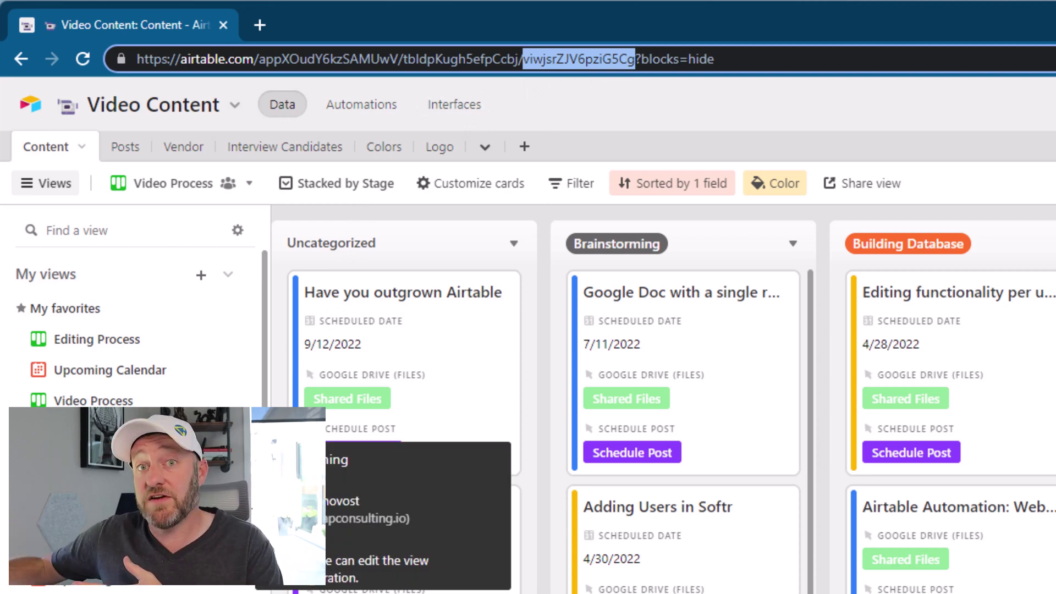
{"action": "left_click", "coordinate": [627, 60]}
{"action": "left_click_drag", "start_coordinate": [637, 54], "coordinate": [132, 58]}
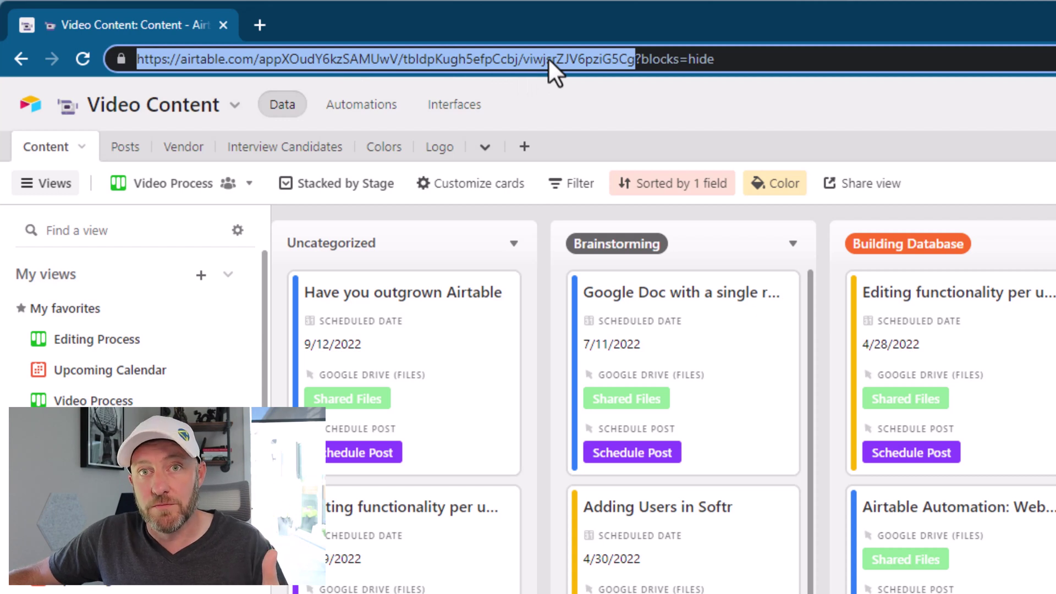
{"action": "left_click", "coordinate": [639, 60]}
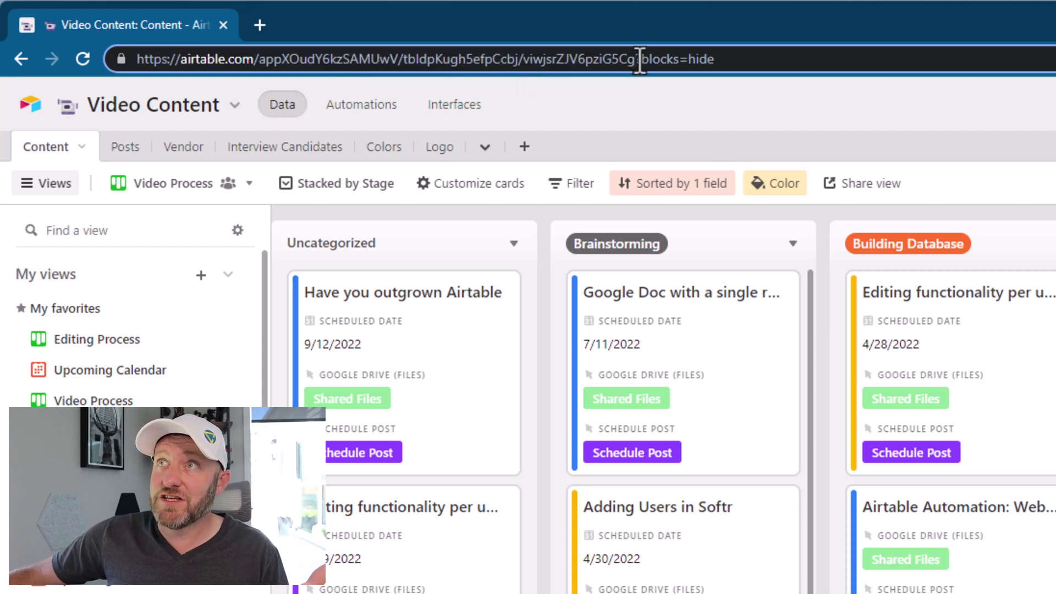
{"action": "left_click_drag", "start_coordinate": [637, 59], "coordinate": [727, 62]}
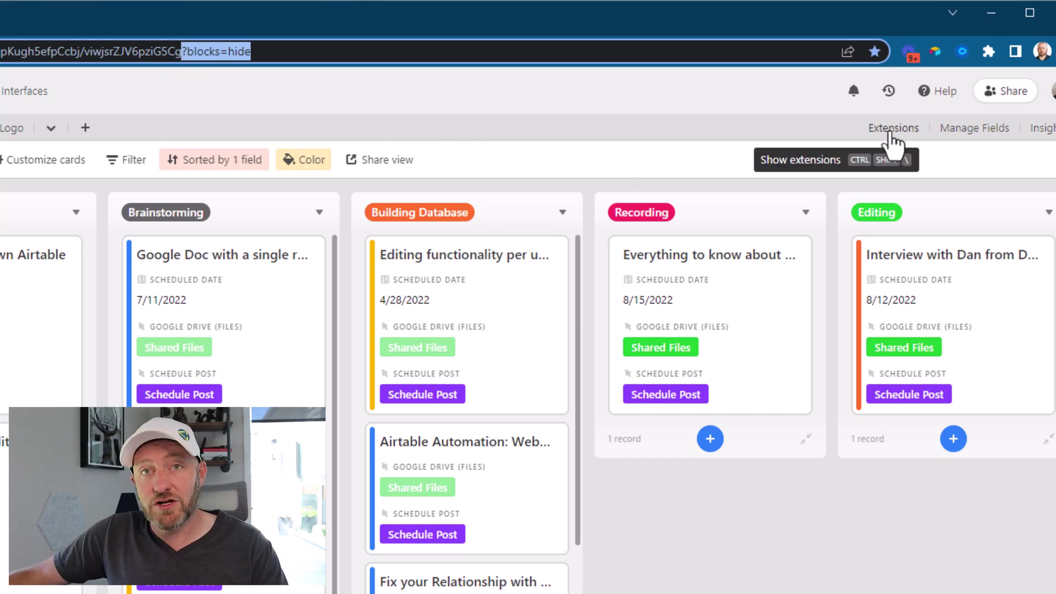
- Show the extensions panel, note the dashboard ID, and add a new Dashboard 2
{"action": "left_click", "coordinate": [891, 134]}
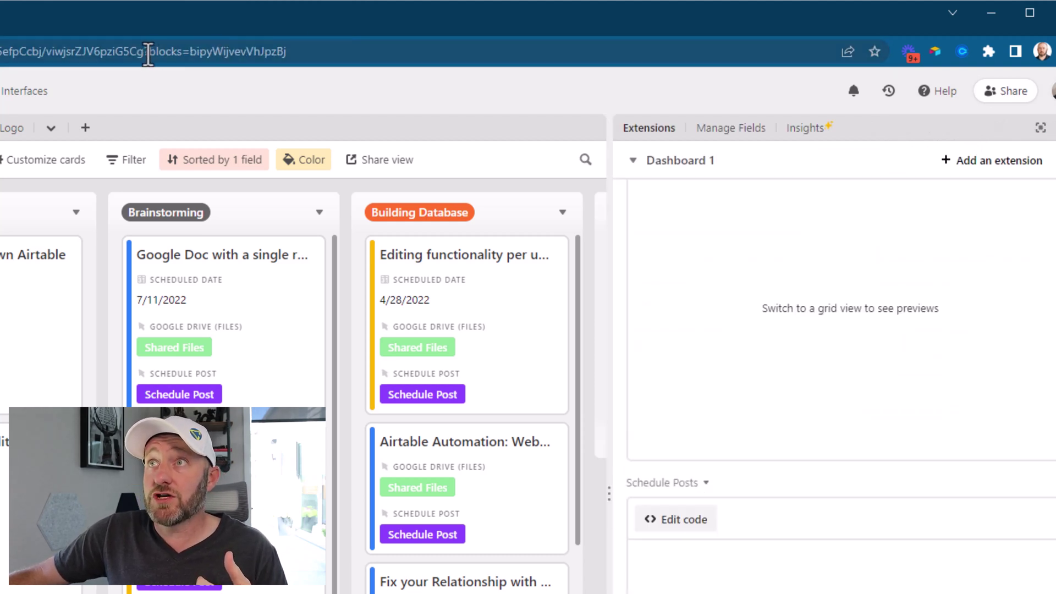
{"action": "left_click_drag", "start_coordinate": [191, 51], "coordinate": [285, 52]}
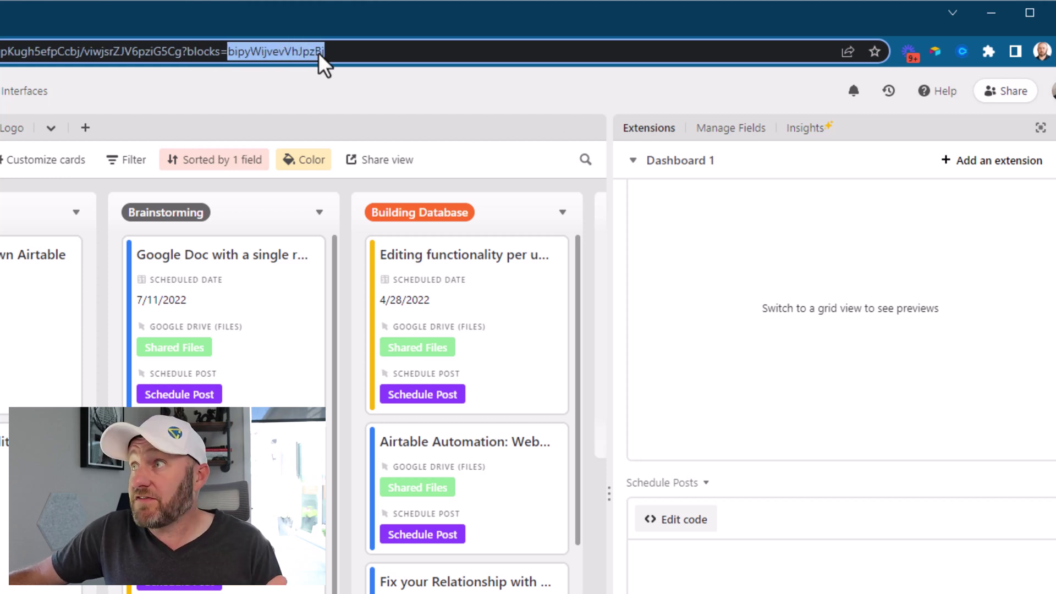
{"action": "left_click", "coordinate": [678, 162]}
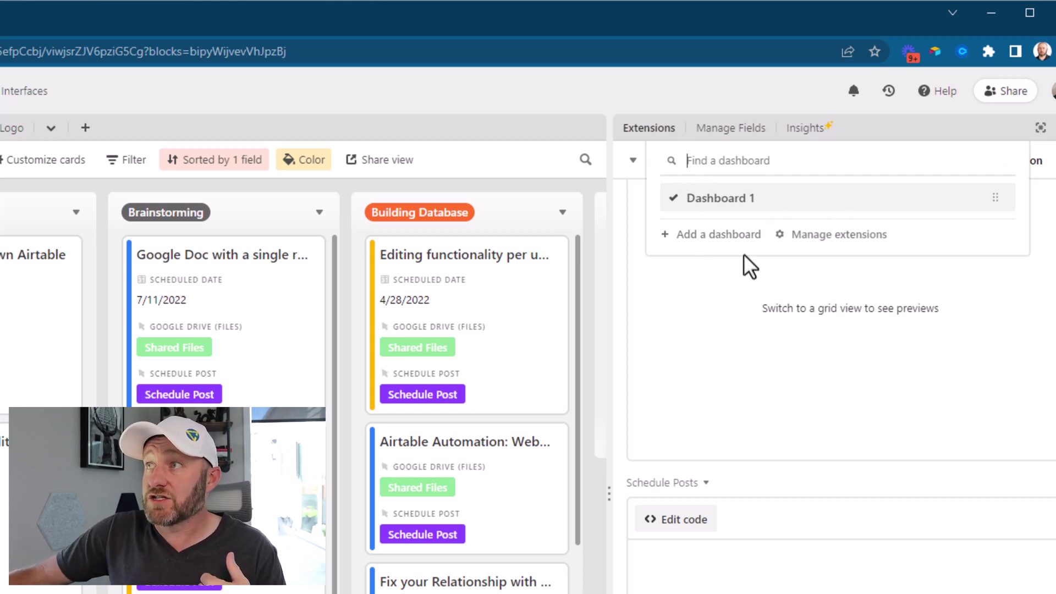
{"action": "left_click", "coordinate": [724, 239]}
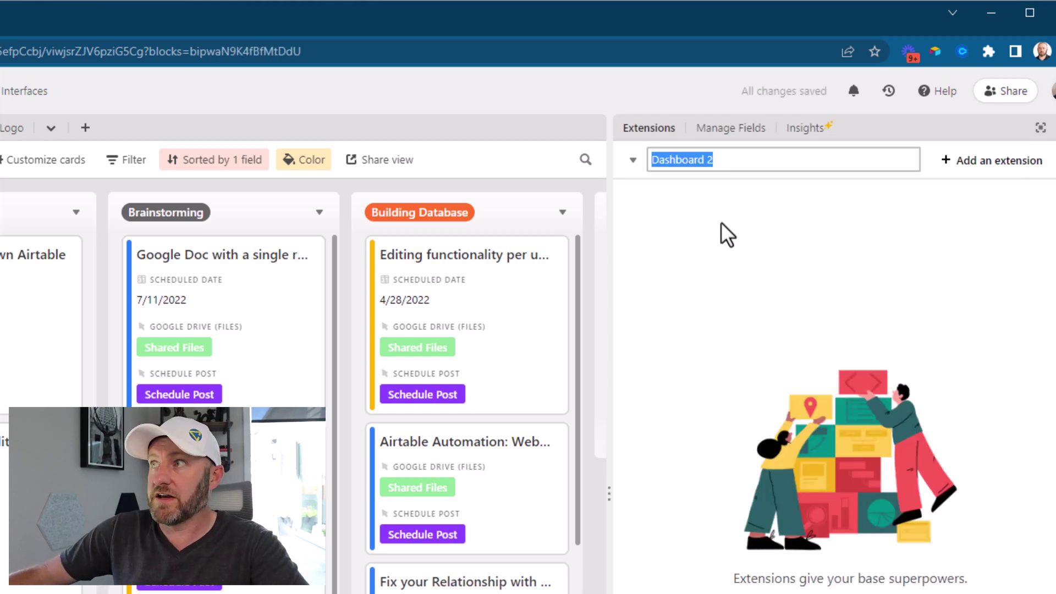
{"action": "left_click", "coordinate": [790, 262]}
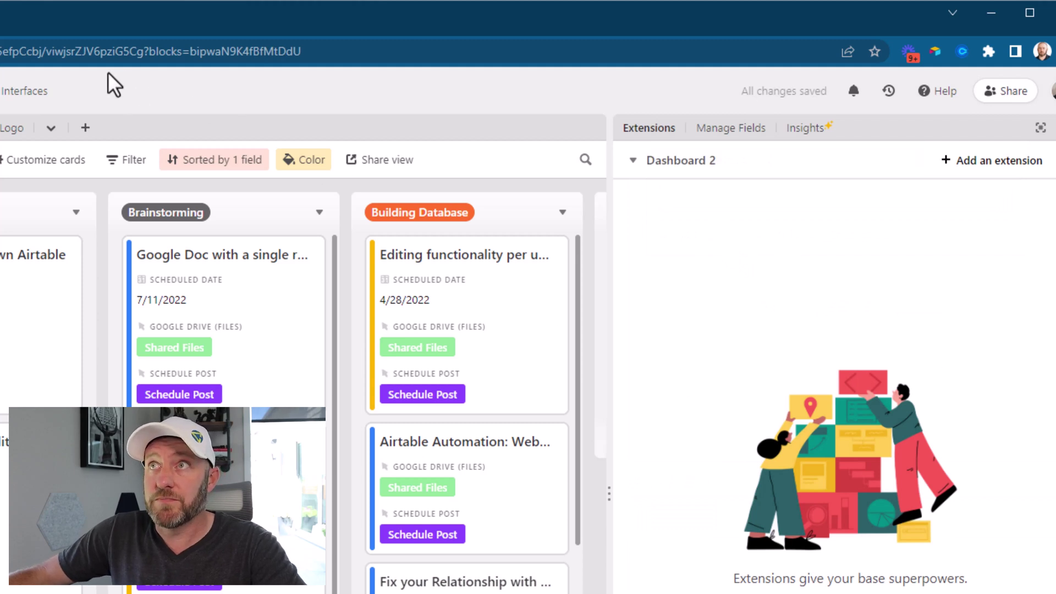
- Compare Dashboard 2's and Dashboard 1's IDs in the address, then reload with extensions hidden
{"action": "left_click_drag", "start_coordinate": [193, 56], "coordinate": [314, 52]}
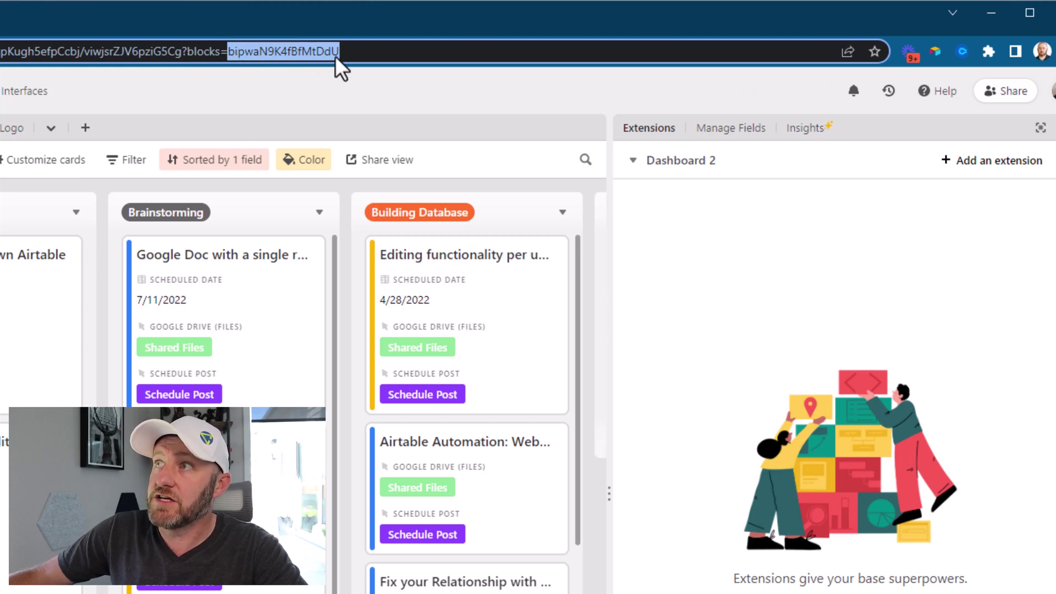
{"action": "left_click", "coordinate": [670, 163]}
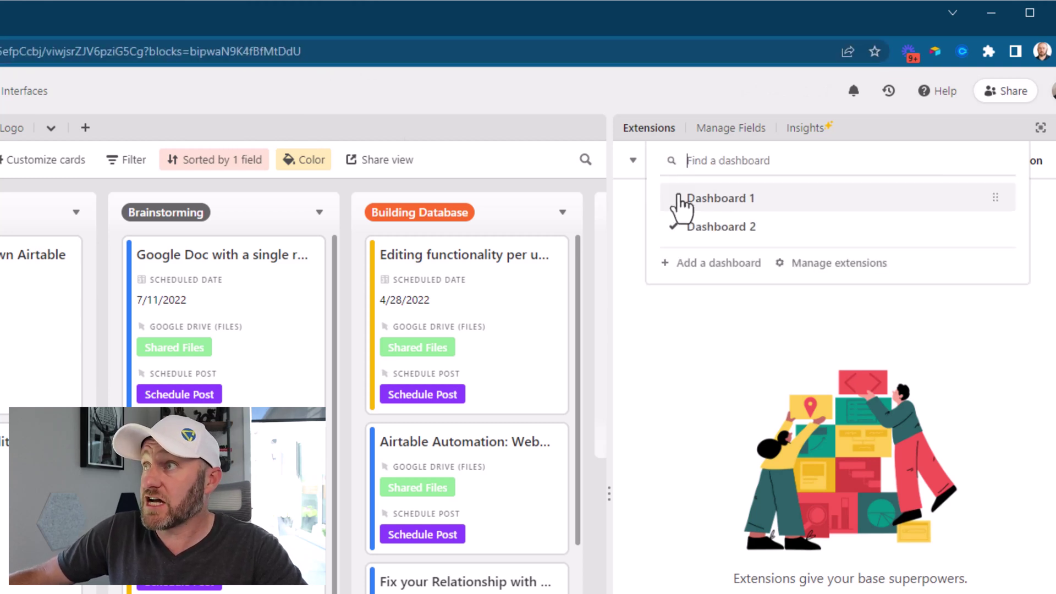
{"action": "left_click", "coordinate": [689, 200]}
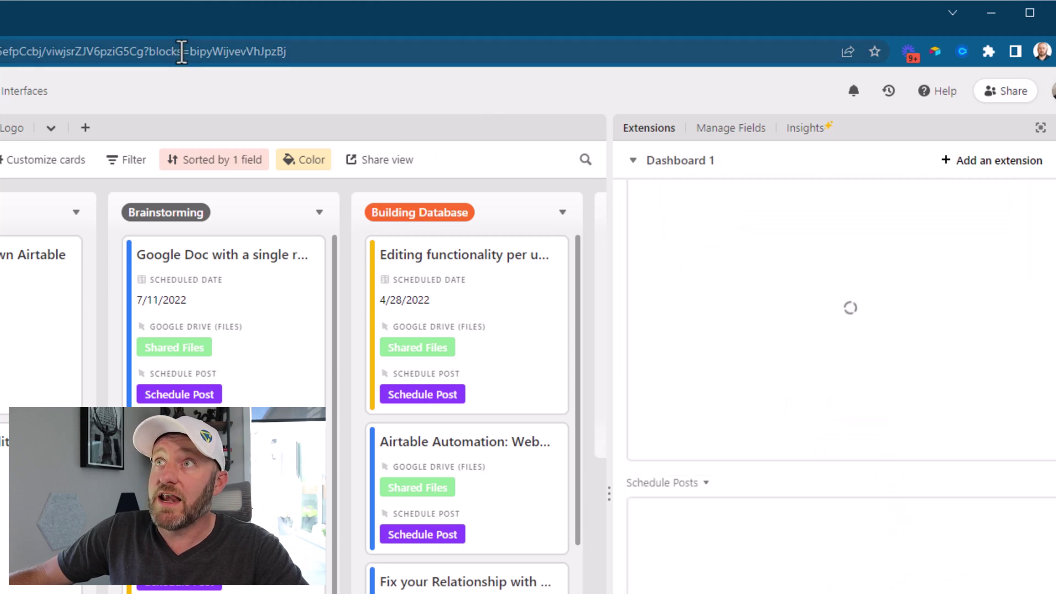
{"action": "left_click", "coordinate": [188, 51]}
{"action": "left_click_drag", "start_coordinate": [229, 51], "coordinate": [319, 54]}
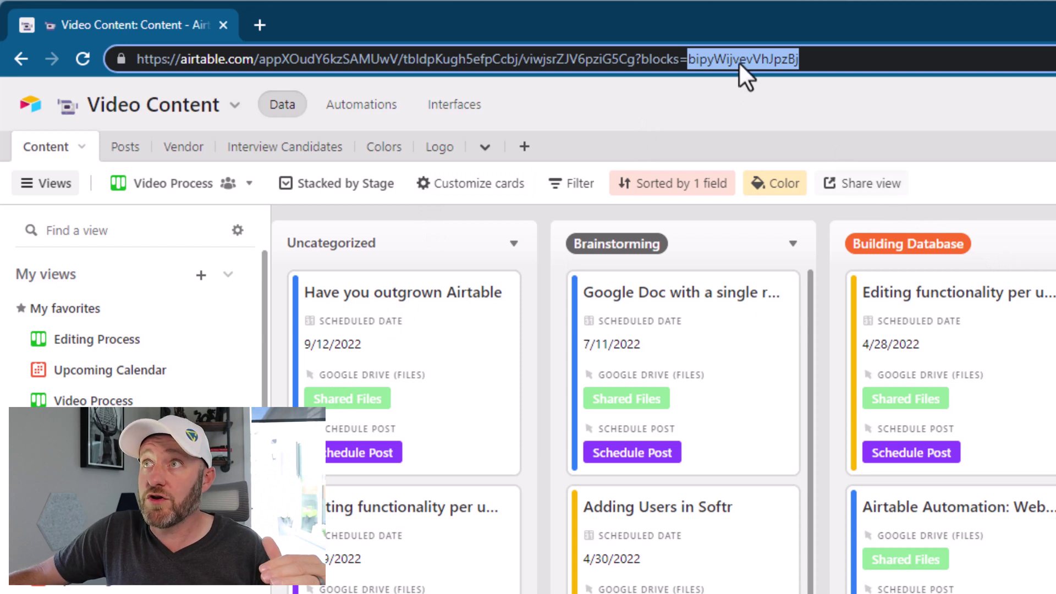
{"action": "key", "text": "ctrl+c"}
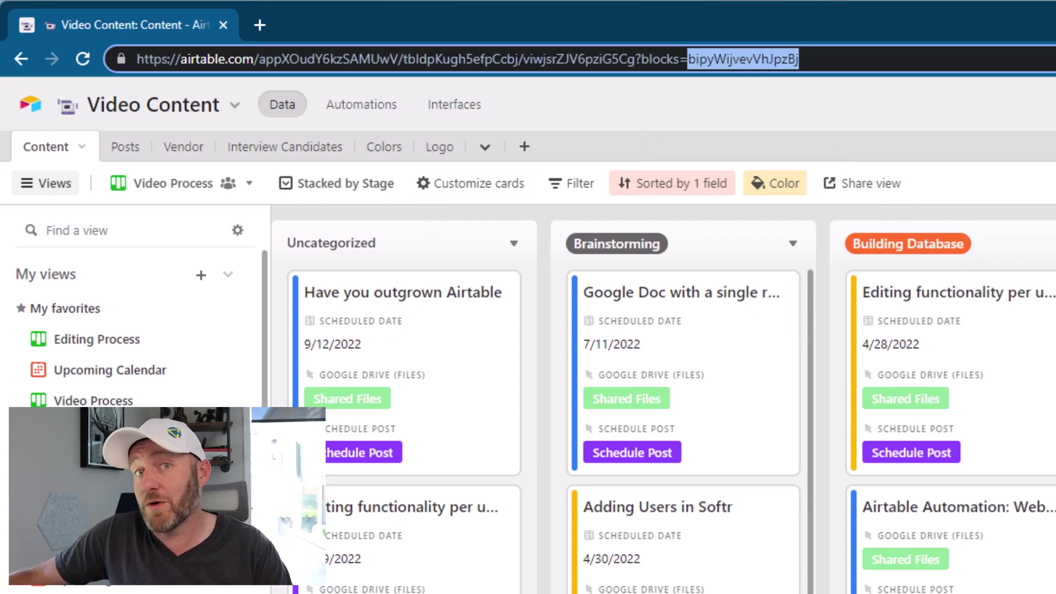
{"action": "type", "text": "hide"}
{"action": "key", "text": "Return"}
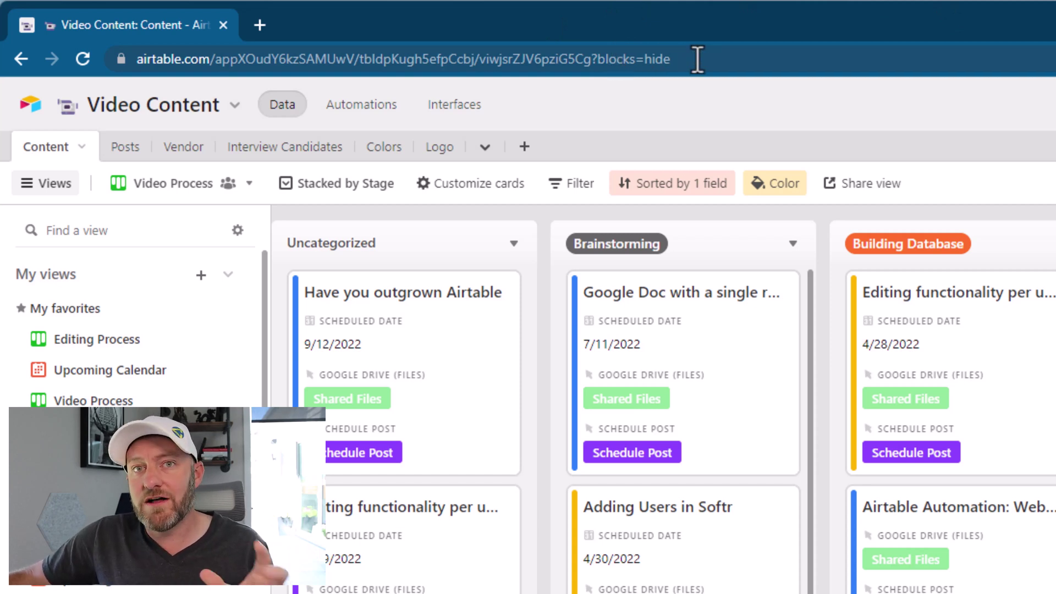
- Show the automations and highlight the base ID and automation ID in the address
{"action": "left_click", "coordinate": [373, 122]}
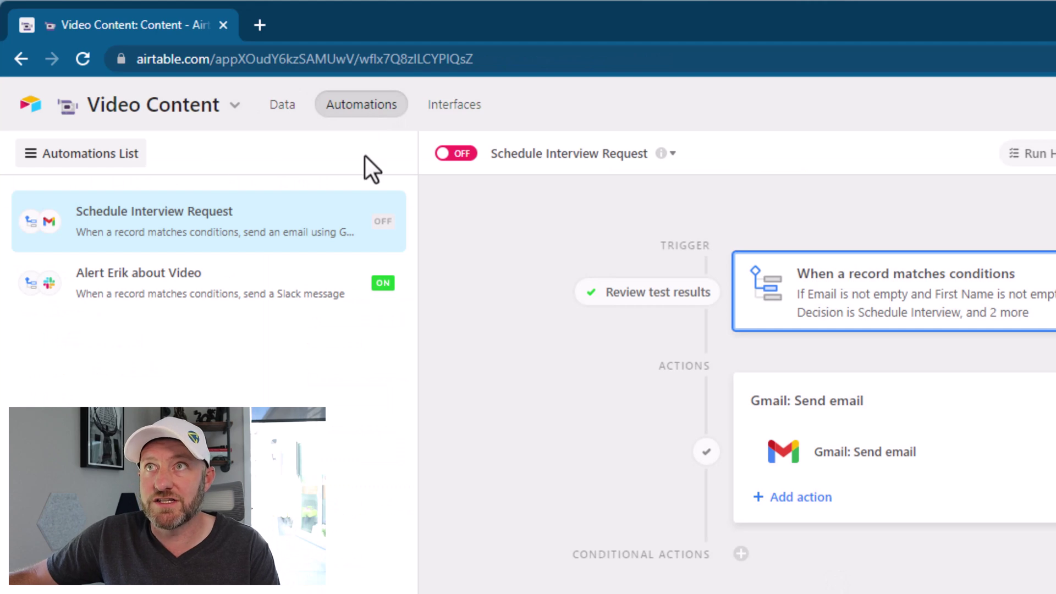
{"action": "left_click_drag", "start_coordinate": [214, 59], "coordinate": [356, 58]}
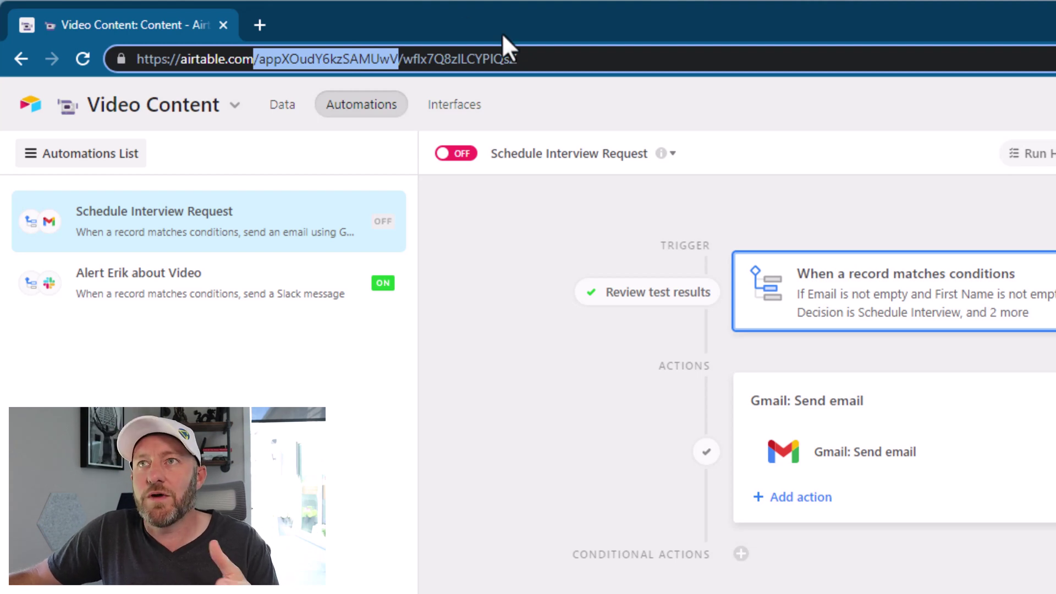
{"action": "left_click", "coordinate": [408, 61]}
{"action": "left_click_drag", "start_coordinate": [408, 61], "coordinate": [552, 59]}
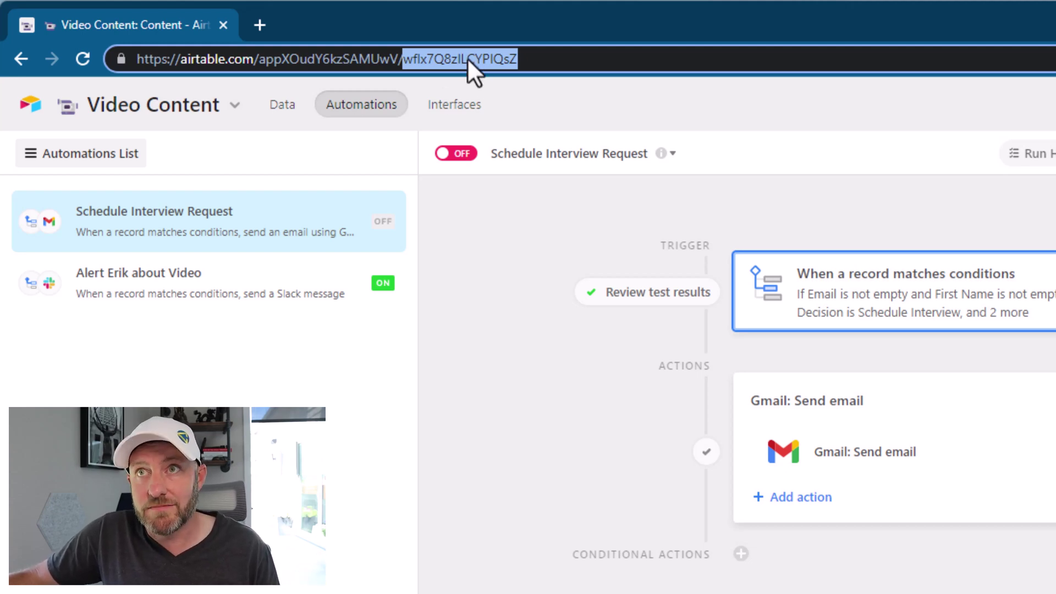
- View the Slack-alert automation's ID, then move on to the base's Interfaces section
{"action": "left_click", "coordinate": [236, 302]}
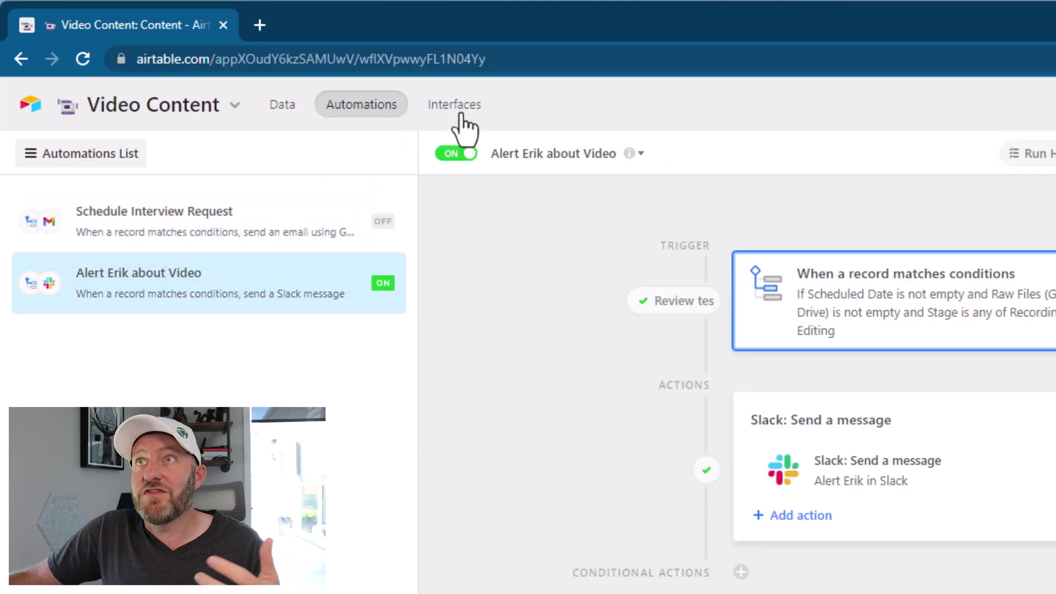
{"action": "double_click", "coordinate": [437, 58]}
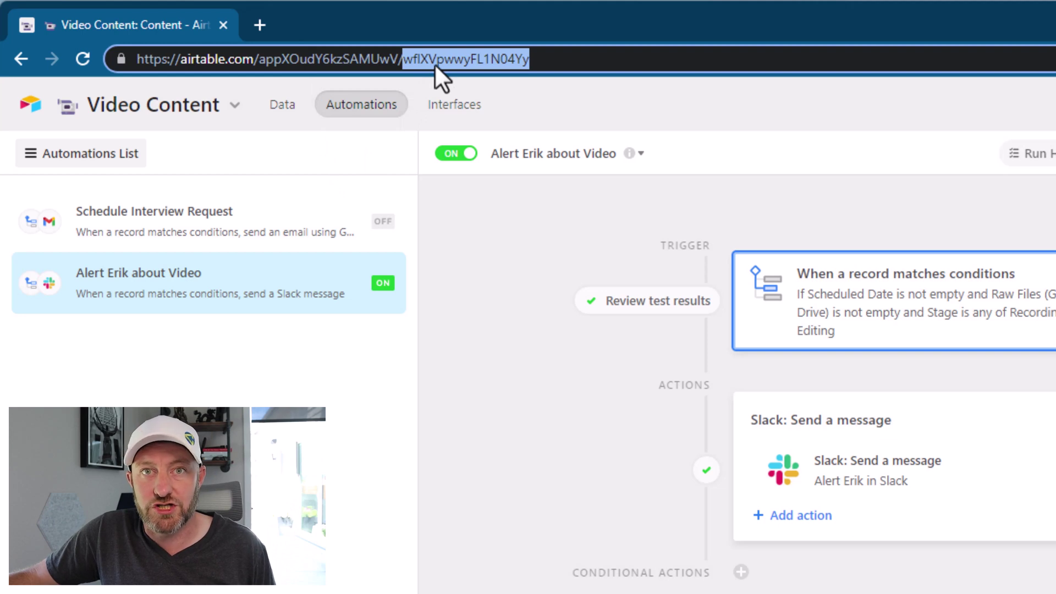
{"action": "left_click", "coordinate": [438, 104]}
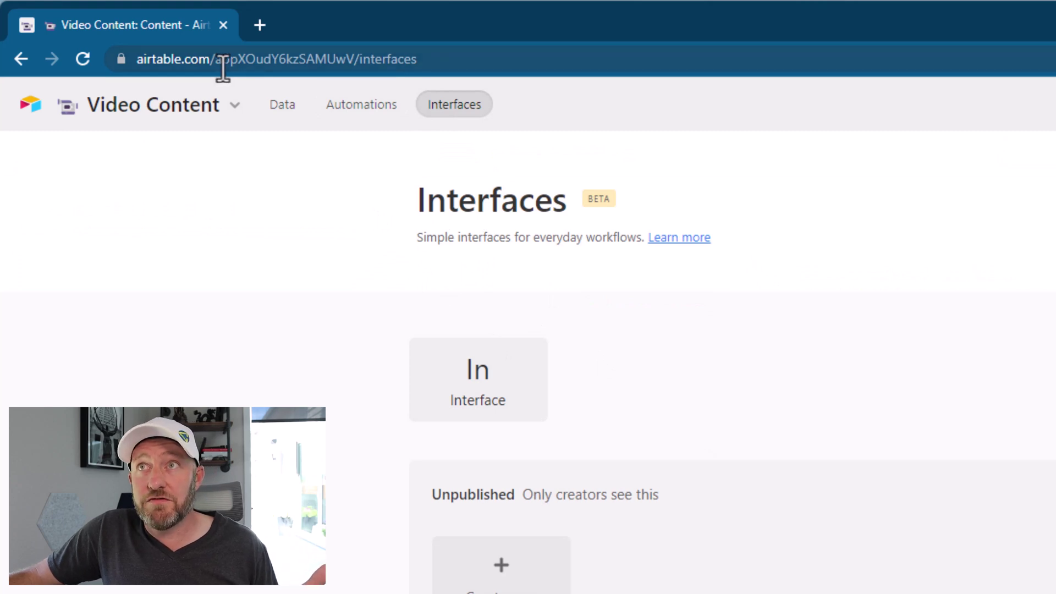
- Highlight the base ID on the Interfaces address, then enter the Interface page
{"action": "left_click_drag", "start_coordinate": [218, 62], "coordinate": [345, 62]}
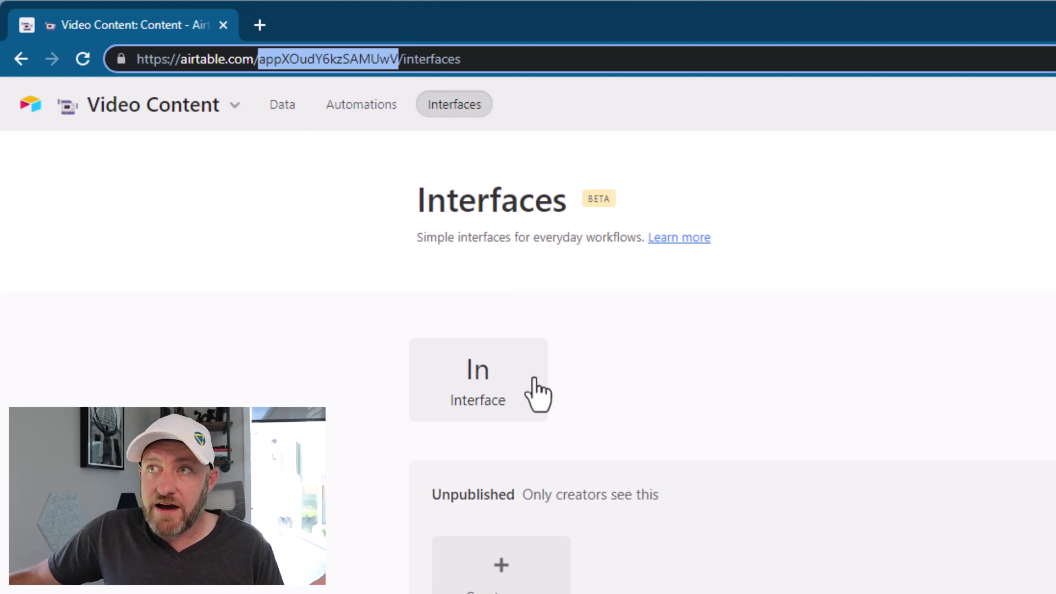
{"action": "left_click", "coordinate": [505, 390]}
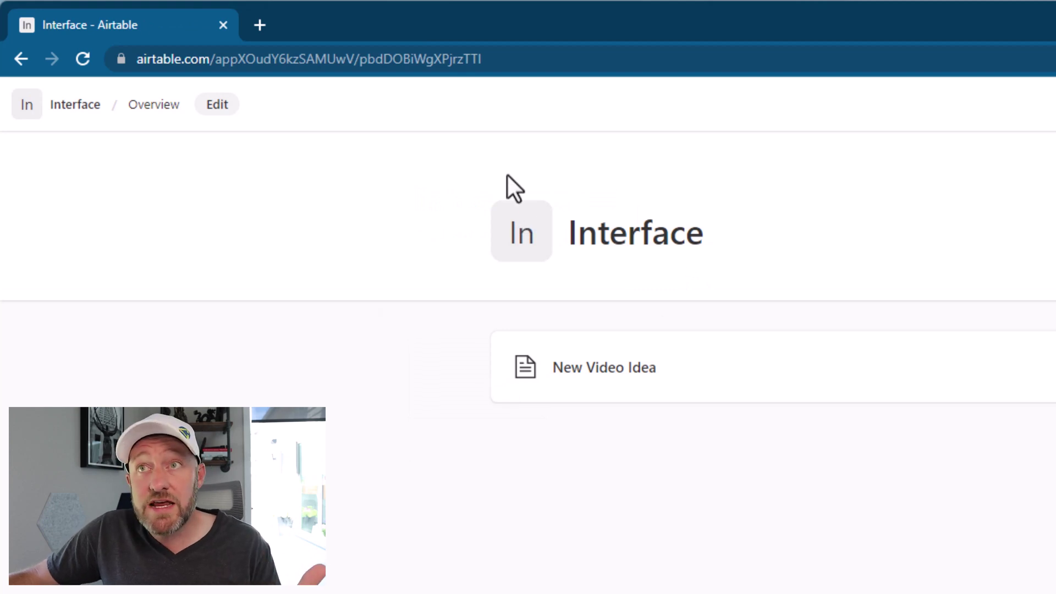
- Highlight the 'pbd' prefix of the interface ID in the page address
{"action": "left_click", "coordinate": [355, 59]}
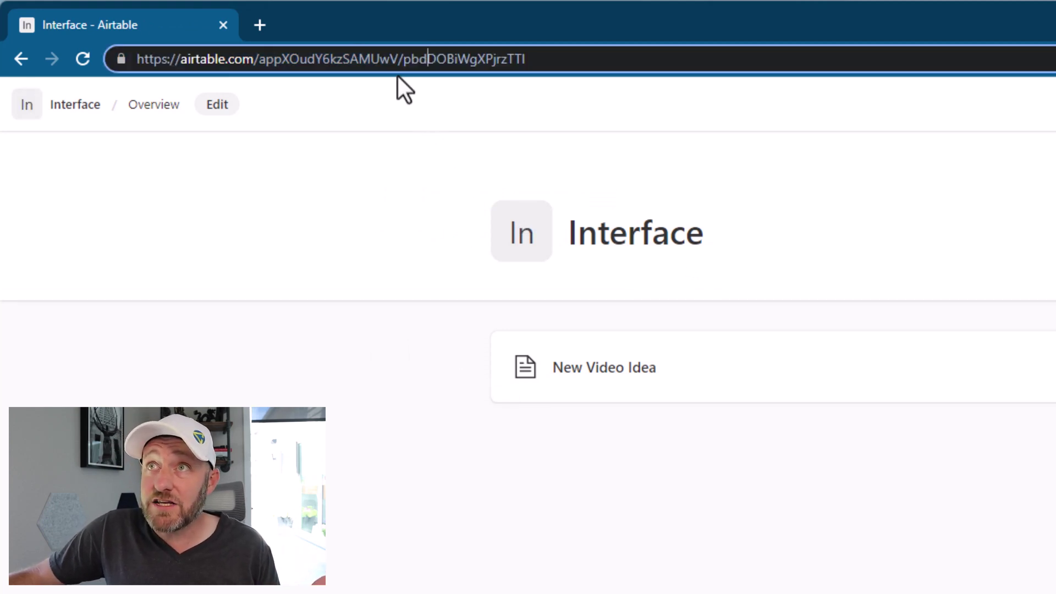
{"action": "left_click_drag", "start_coordinate": [405, 64], "coordinate": [429, 65]}
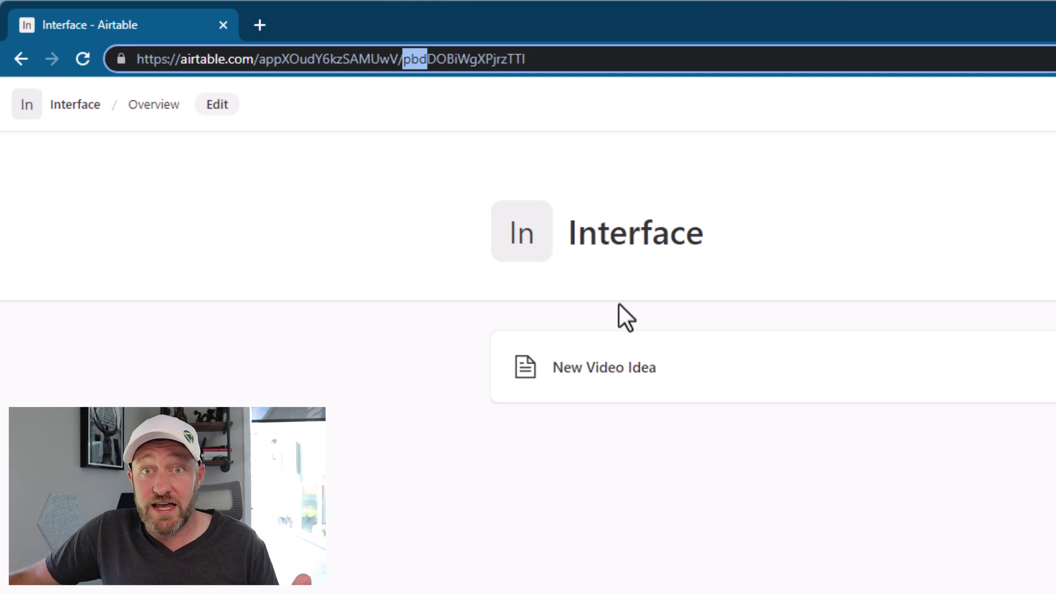
- Enter the New Video Idea form page and highlight its 'pag' page ID in the address
{"action": "left_click", "coordinate": [633, 387]}
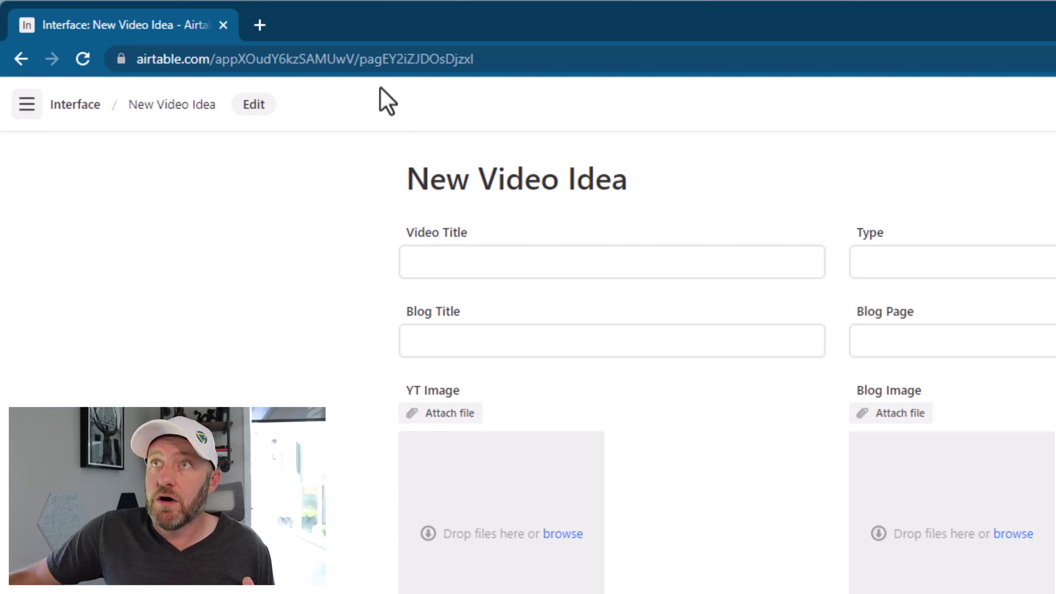
{"action": "left_click_drag", "start_coordinate": [361, 60], "coordinate": [528, 68]}
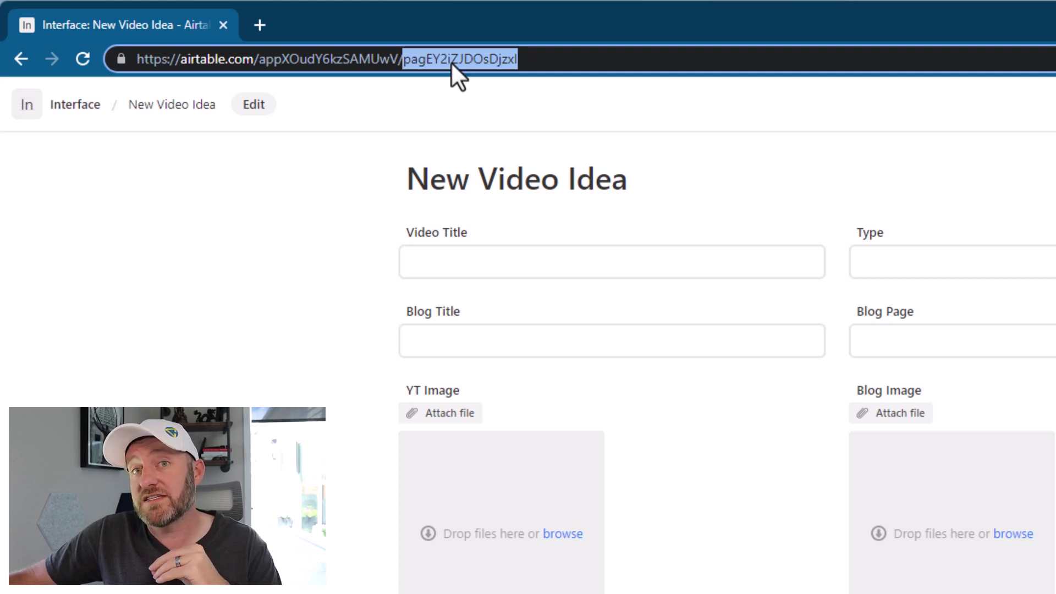
{"action": "left_click_drag", "start_coordinate": [404, 59], "coordinate": [423, 58]}
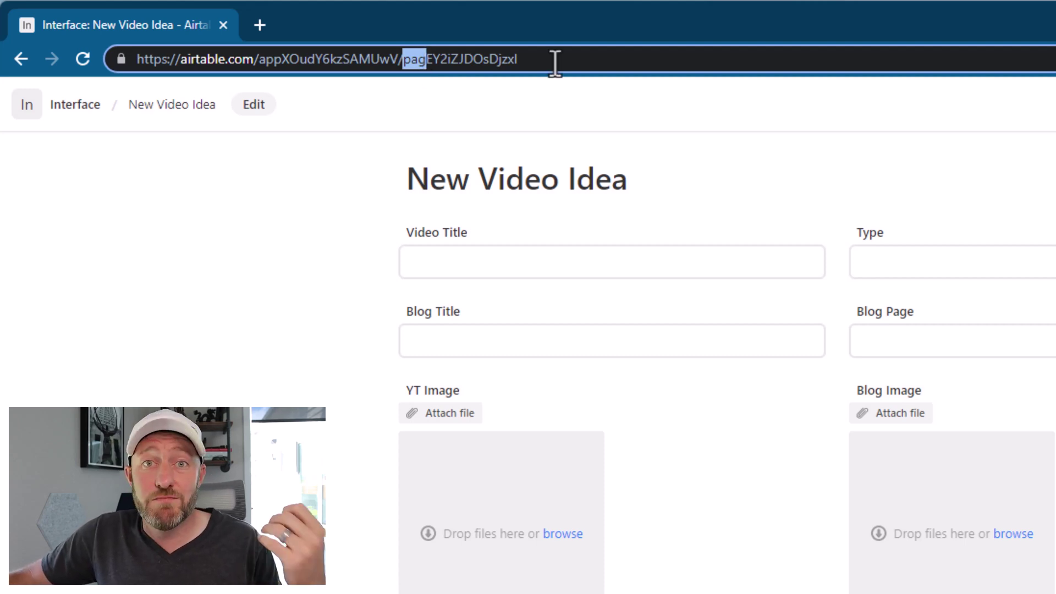
{"action": "key", "text": "shift+End"}
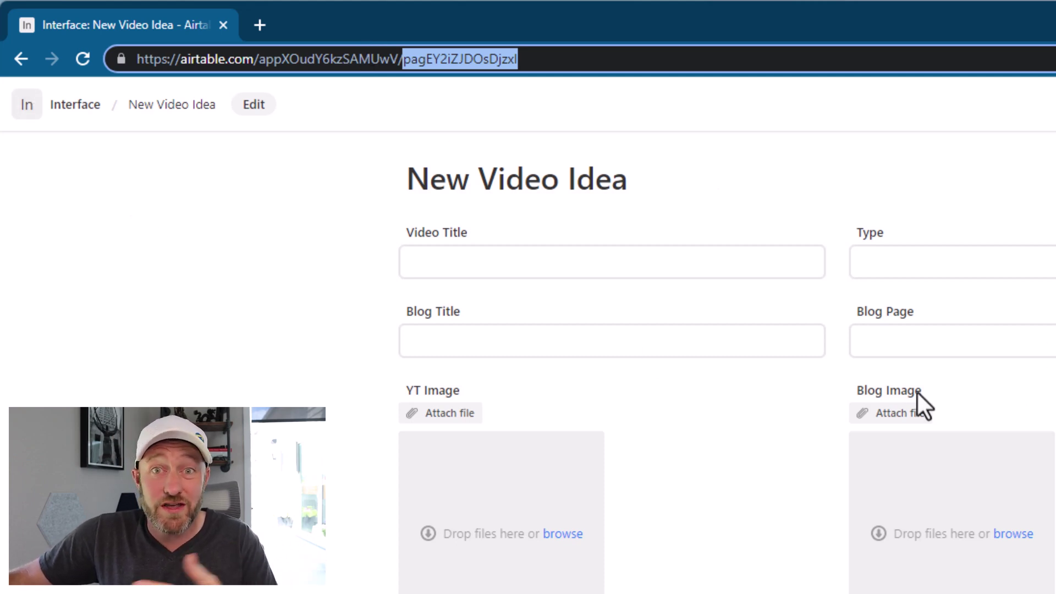
- Select the full page address, return to the Video Content base and show the Brainstorming grid
{"action": "left_click", "coordinate": [329, 64]}
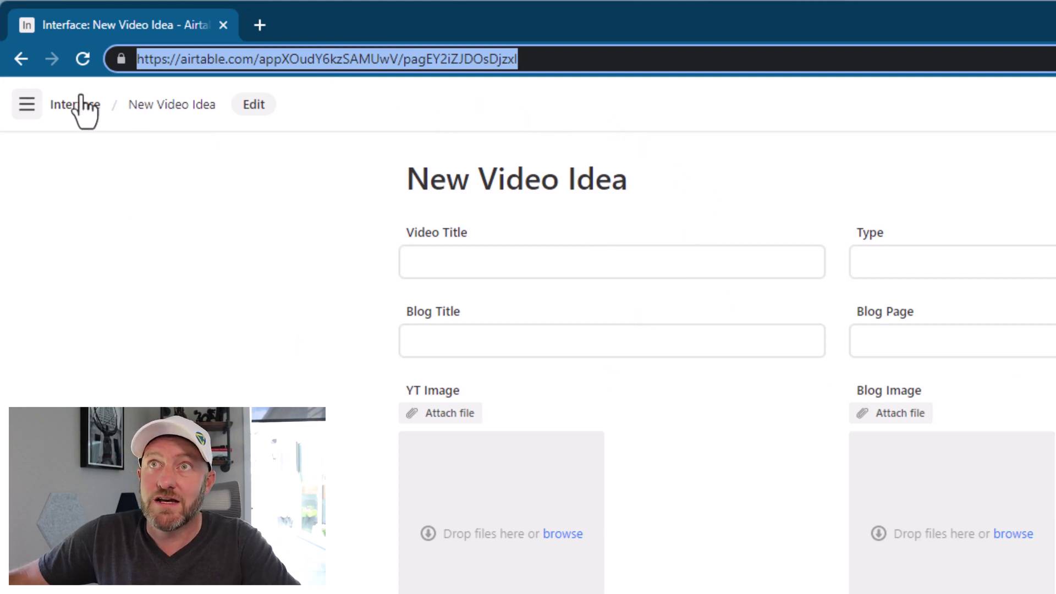
{"action": "left_click", "coordinate": [20, 73]}
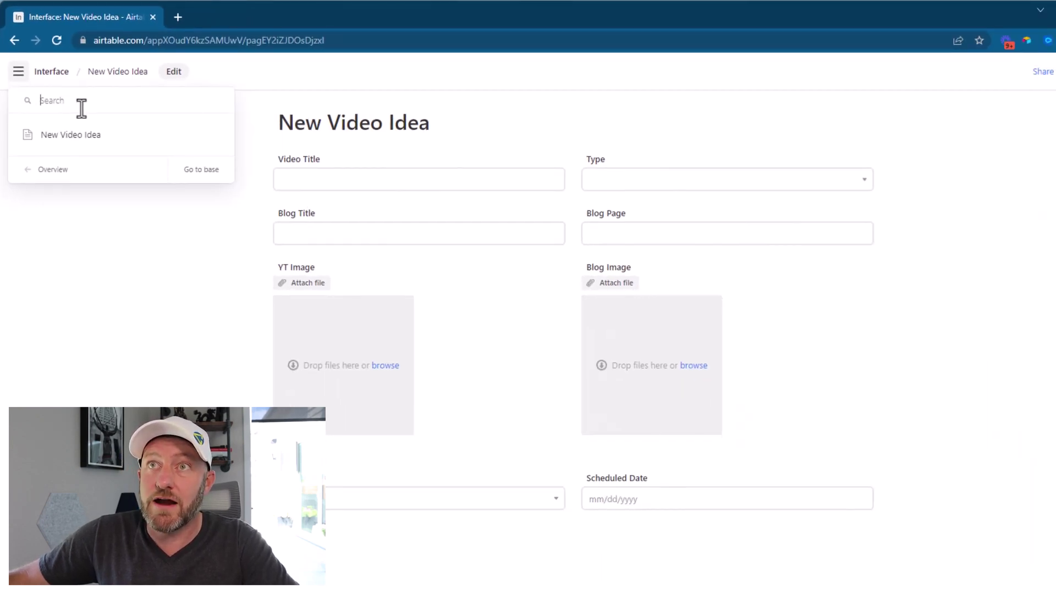
{"action": "left_click", "coordinate": [196, 169]}
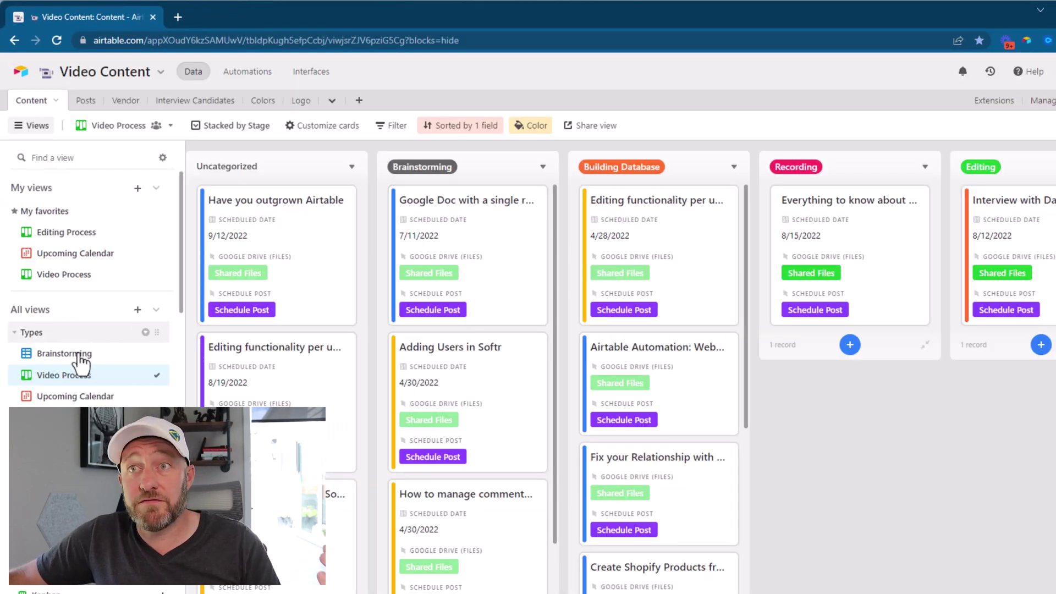
{"action": "left_click", "coordinate": [75, 355]}
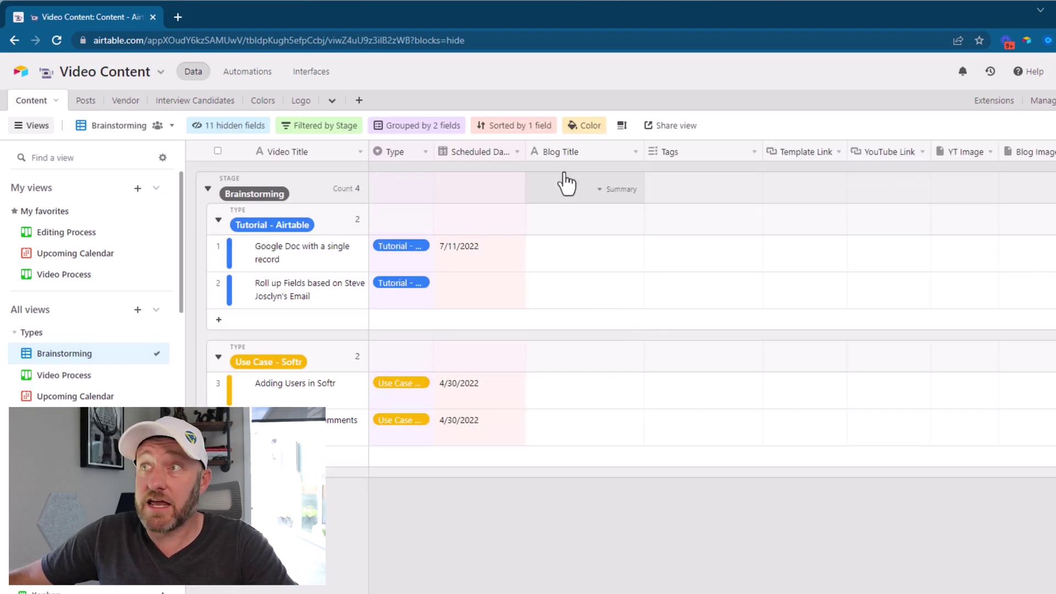
- Insert an 'Interface Form' button field left of Blog Title whose URL formula is the pasted page address
{"action": "right_click", "coordinate": [544, 153]}
{"action": "left_click", "coordinate": [565, 285]}
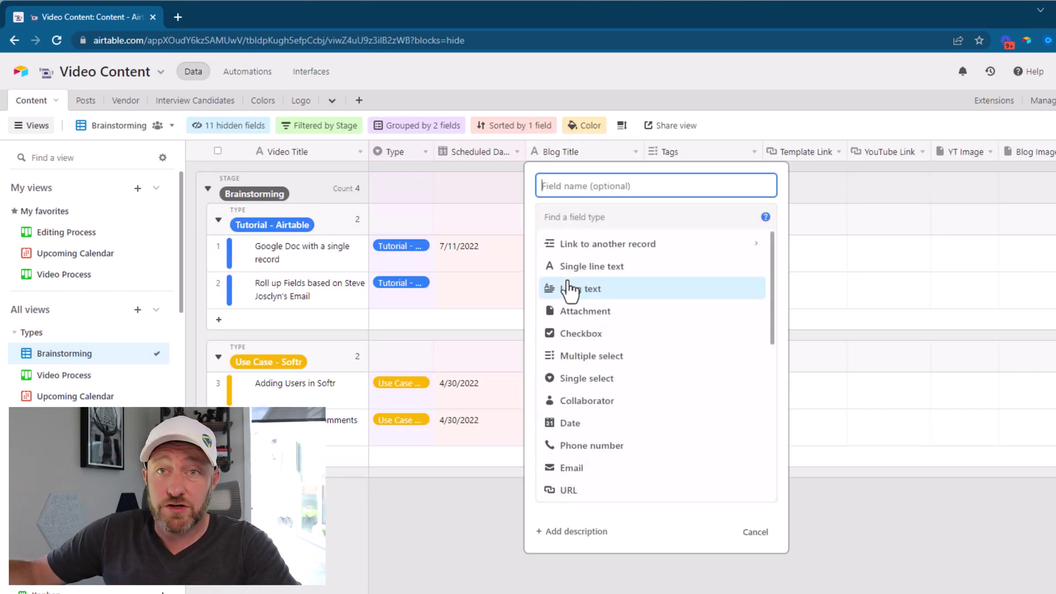
{"action": "type", "text": "("}
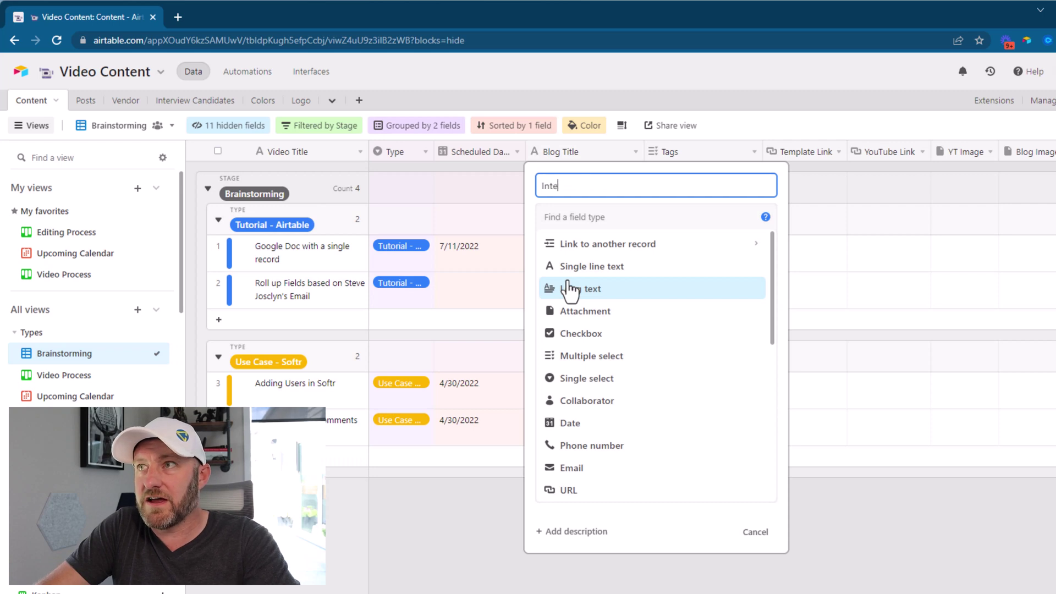
{"action": "type", "text": "m"}
{"action": "key", "text": "Tab"}
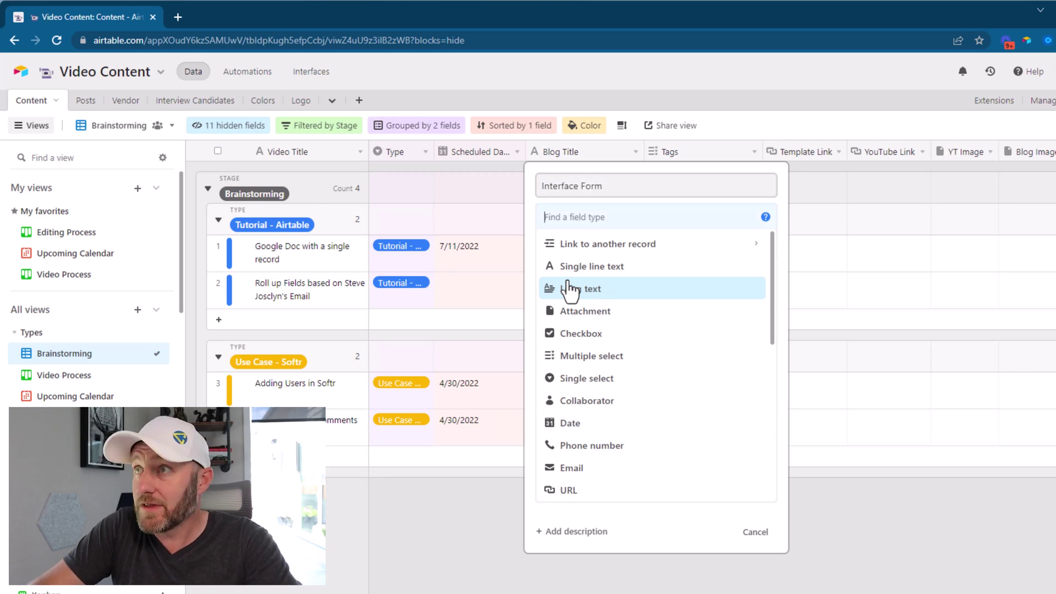
{"action": "type", "text": "but"}
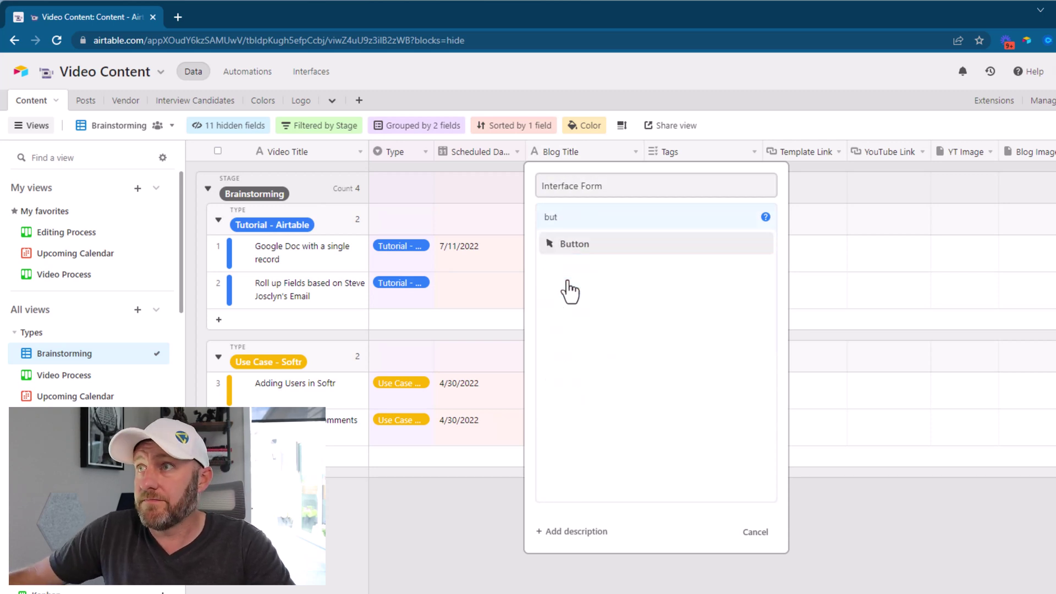
{"action": "left_click", "coordinate": [575, 247]}
{"action": "left_click", "coordinate": [605, 365]}
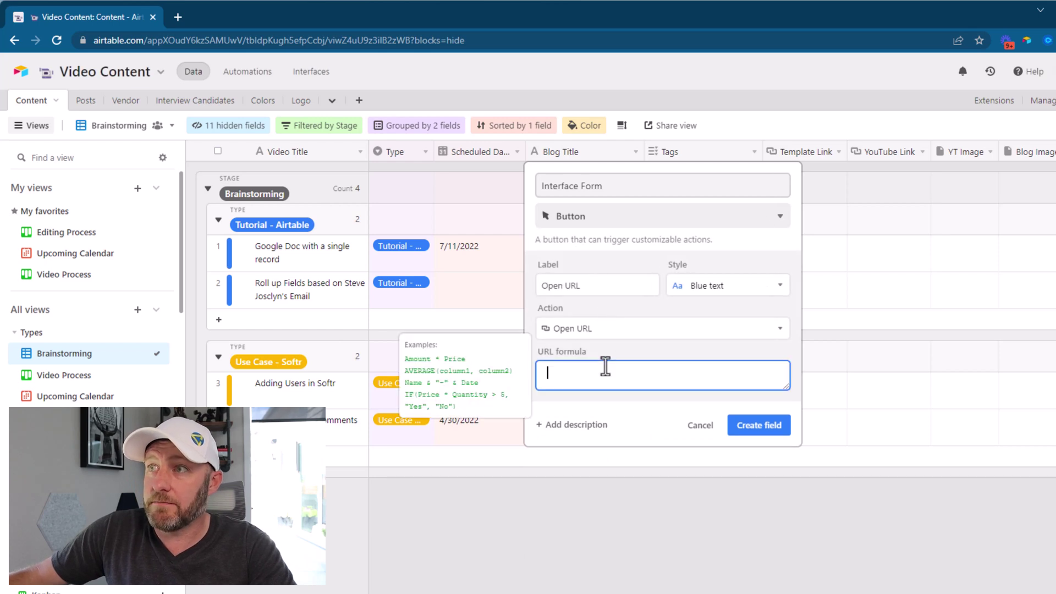
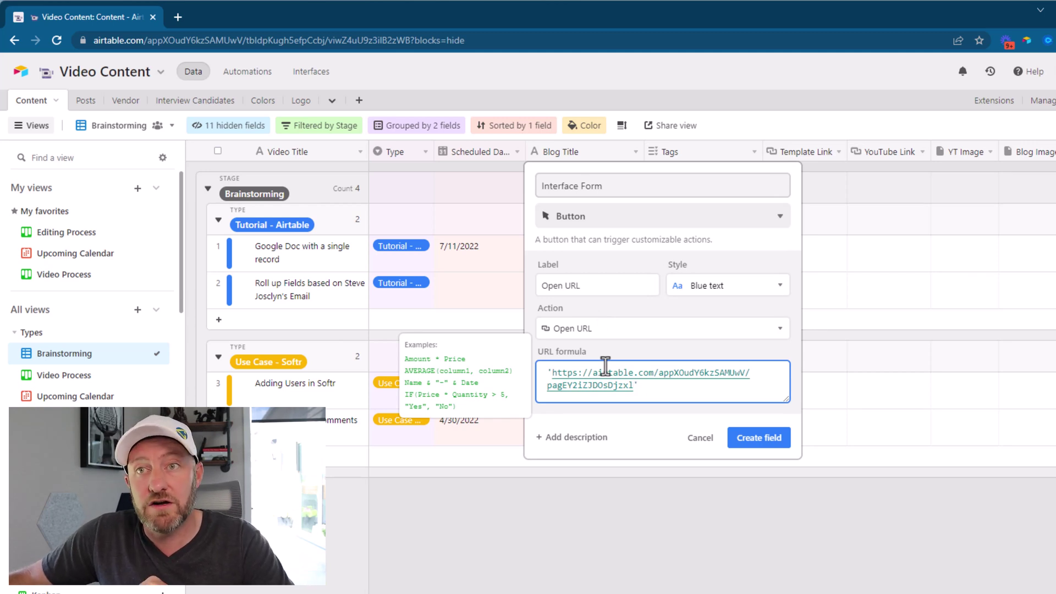
{"action": "left_click", "coordinate": [763, 443]}
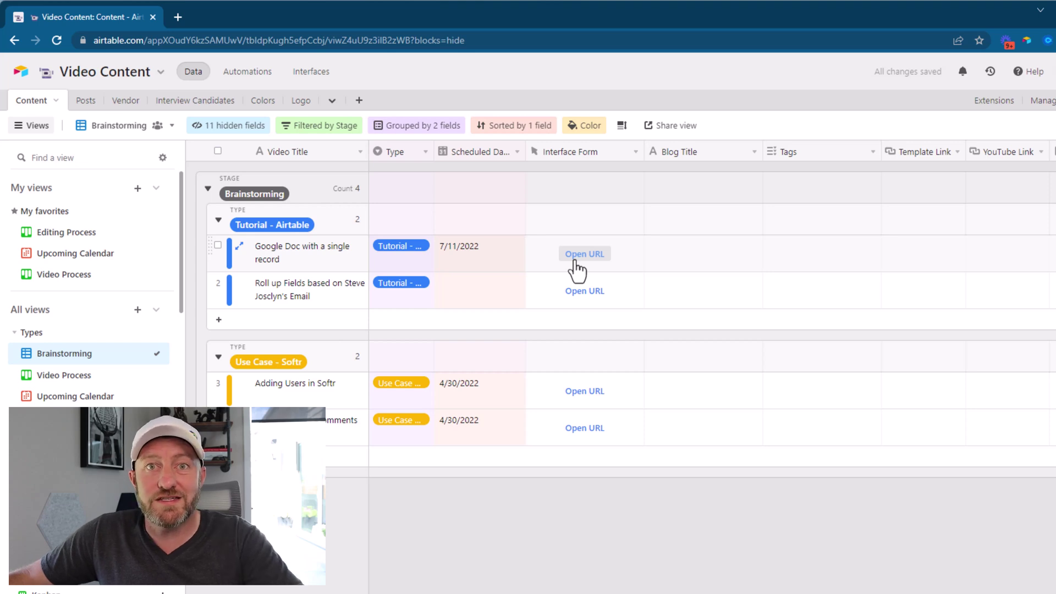
- On the Video Process kanban, customize cards to display the Interface Form field
{"action": "left_click", "coordinate": [82, 381]}
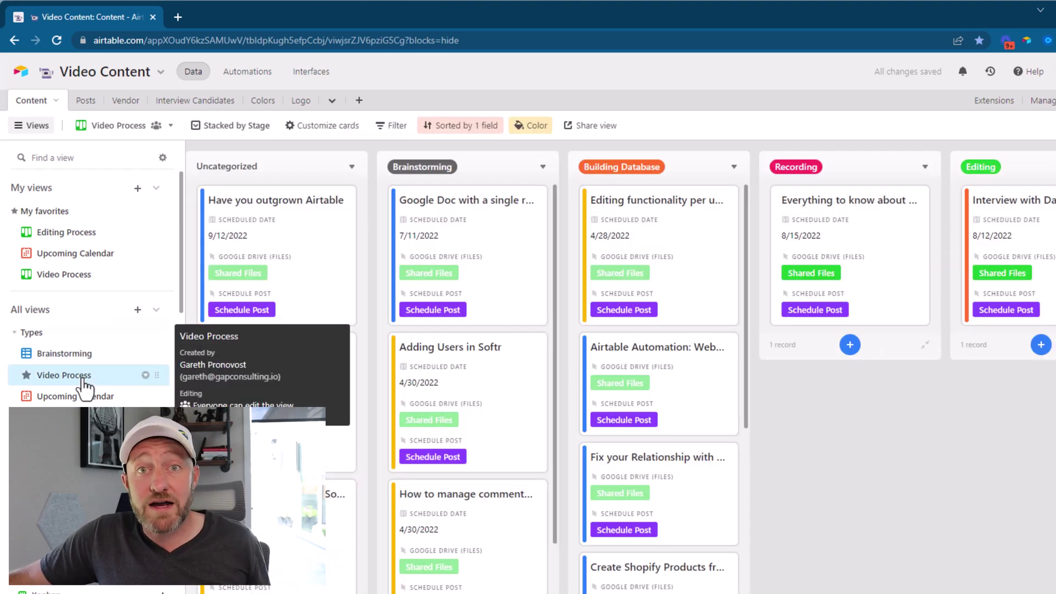
{"action": "left_click", "coordinate": [306, 133]}
{"action": "scroll", "coordinate": [406, 420], "scroll_direction": "down", "scroll_amount": 2}
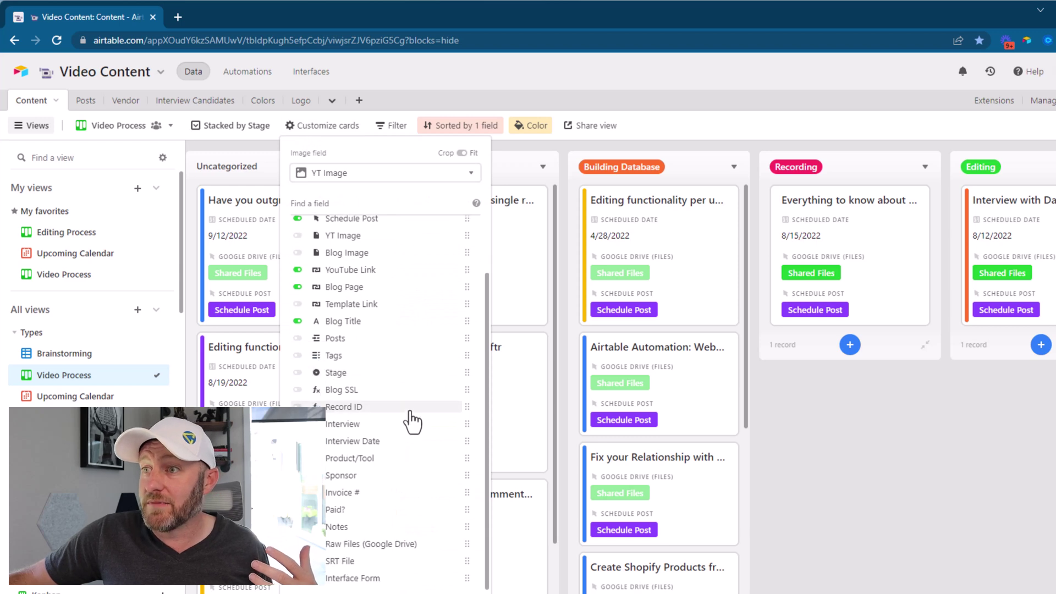
{"action": "left_click", "coordinate": [363, 579]}
{"action": "left_click", "coordinate": [855, 523]}
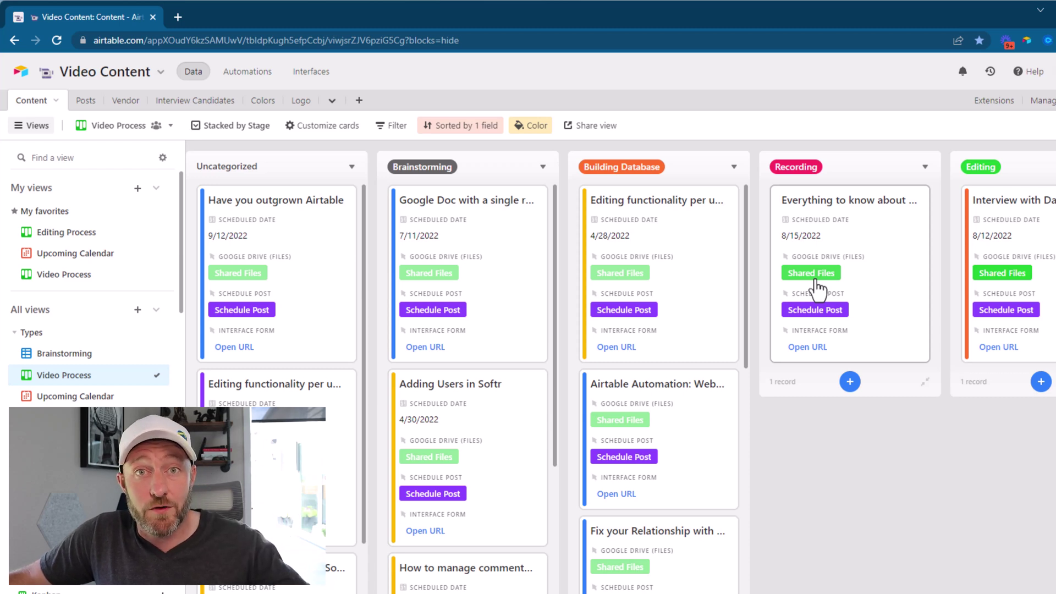
{"action": "left_click", "coordinate": [805, 355]}
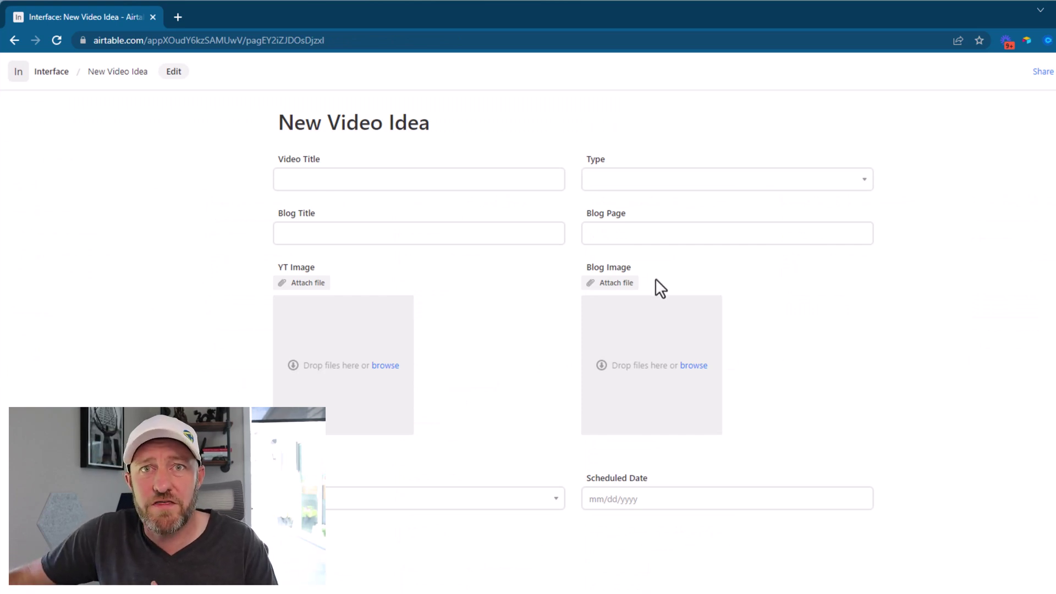
{"action": "left_click", "coordinate": [12, 40]}
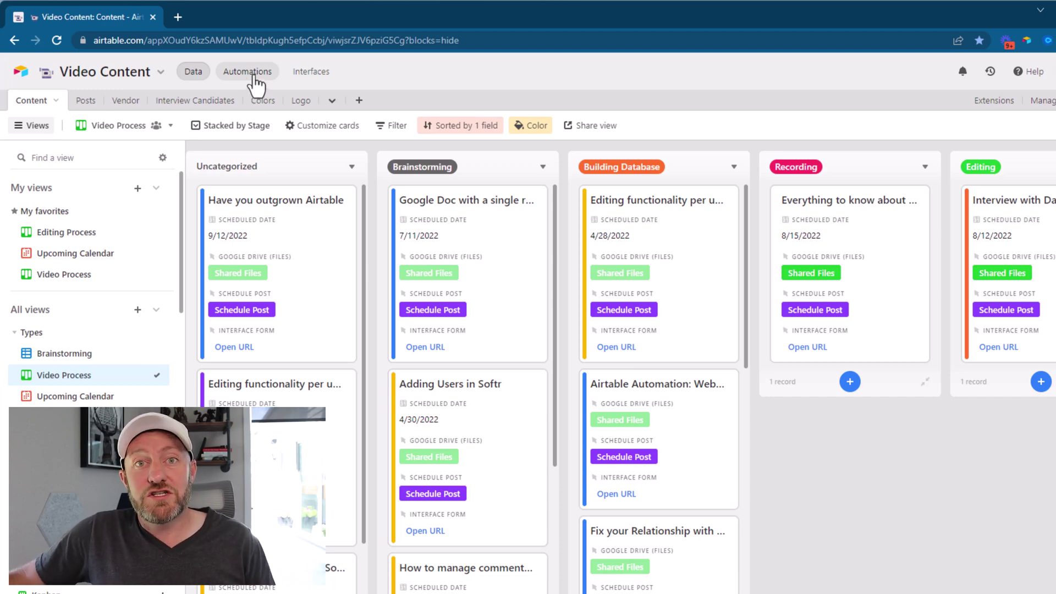
- Show the Automations list for the Video Content base
{"action": "left_click", "coordinate": [251, 74]}
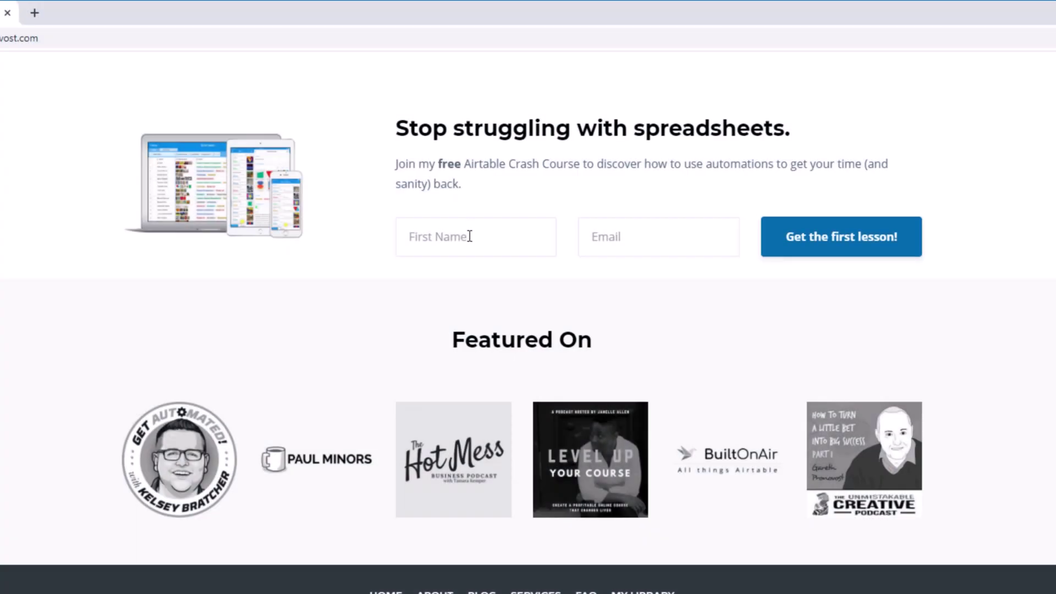
- Fill the crash course signup with autofilled First Name and suggested Email address
{"action": "left_click", "coordinate": [469, 237]}
{"action": "type", "text": "h"}
{"action": "key", "text": "Tab"}
{"action": "type", "text": "ga"}
{"action": "key", "text": "Down"}
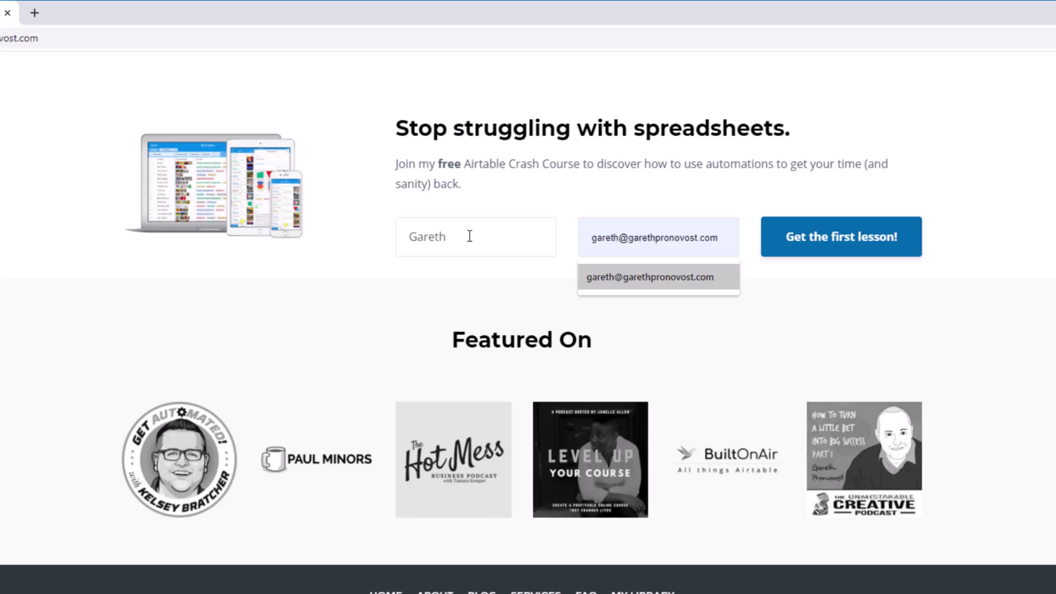
{"action": "key", "text": "Return"}
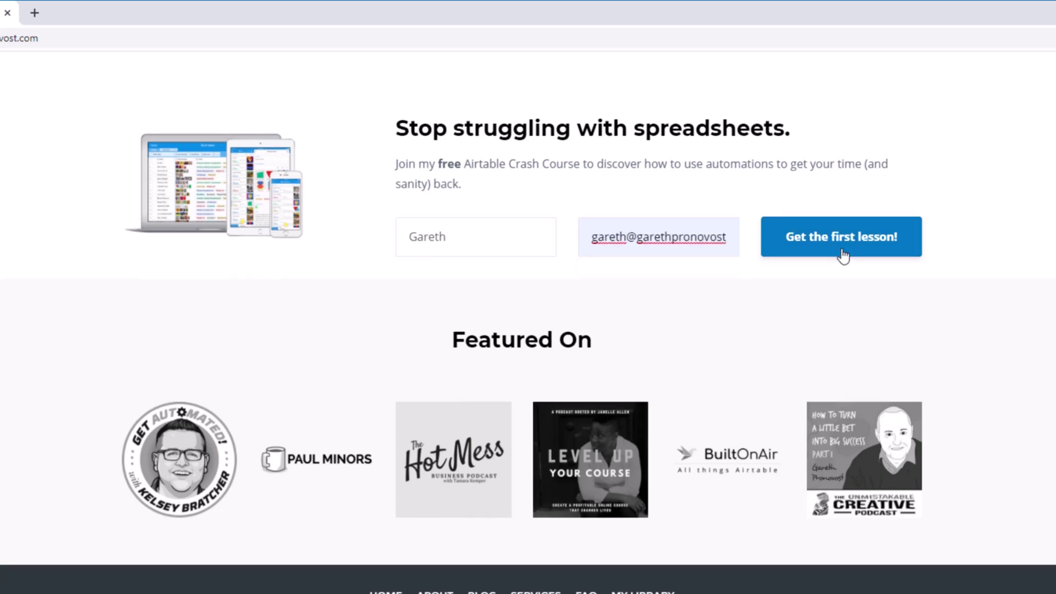
{"action": "scroll", "coordinate": [843, 256], "scroll_direction": "up", "scroll_amount": 15}
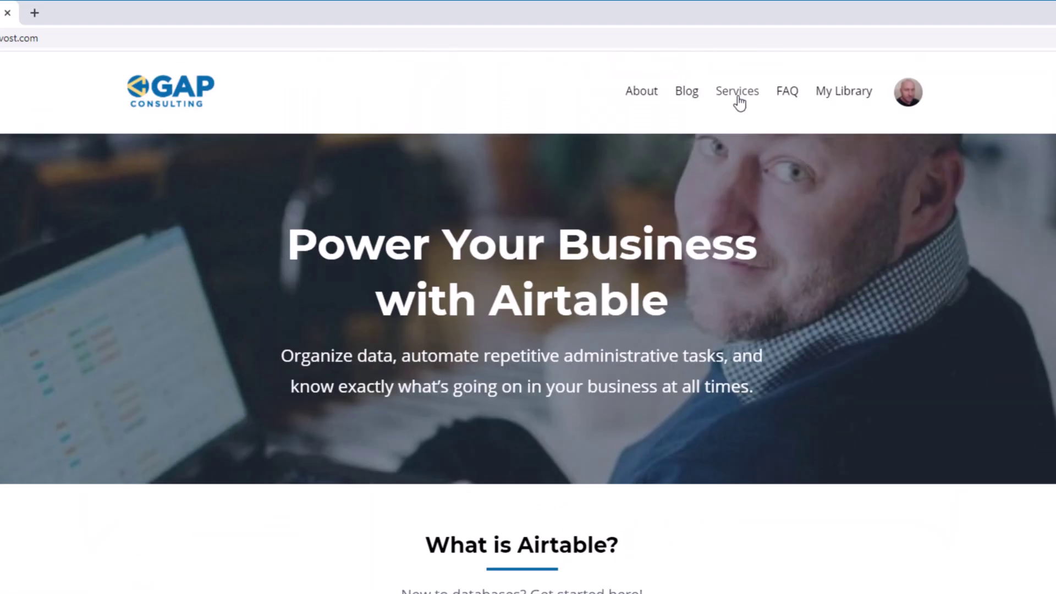
- Go to the Services page showing three Airtable consulting options
{"action": "left_click", "coordinate": [736, 93]}
{"action": "scroll", "coordinate": [397, 369], "scroll_direction": "down", "scroll_amount": 5}
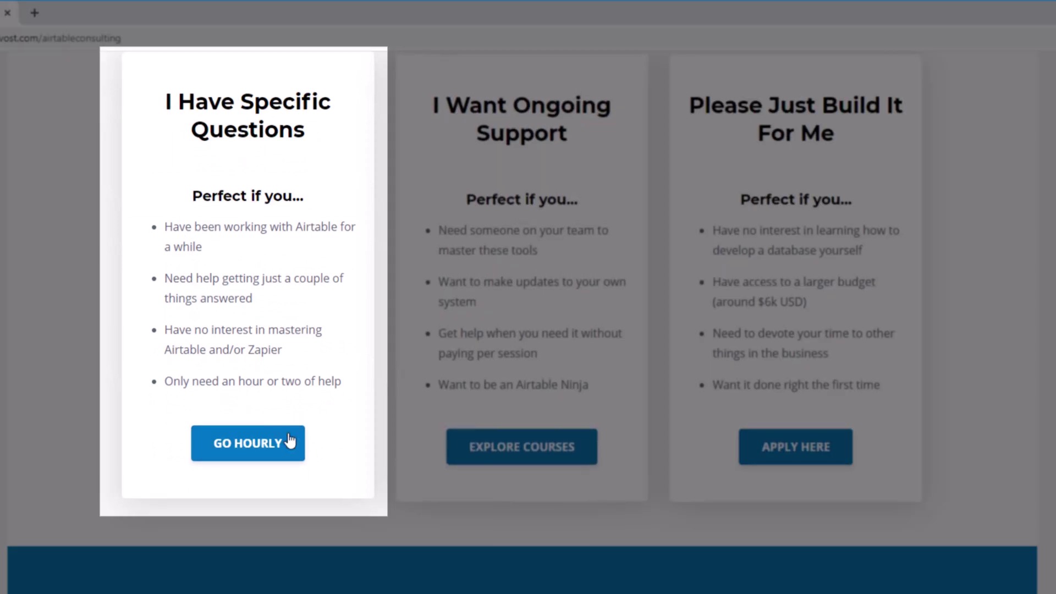